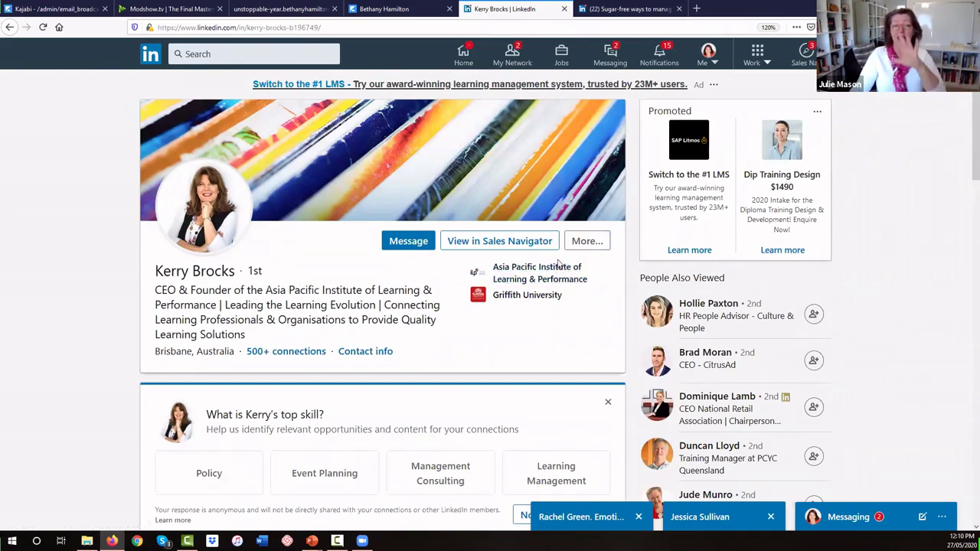
click(334, 29)
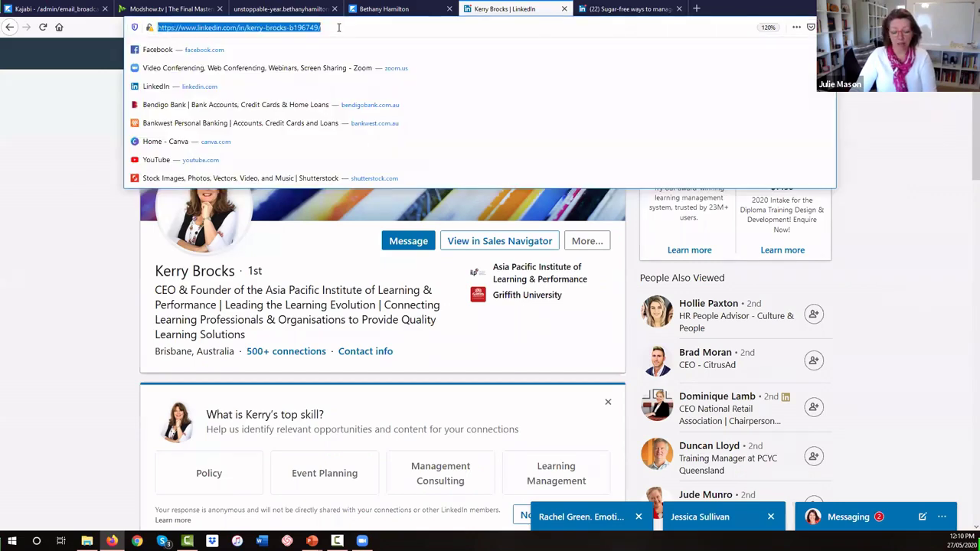
click(612, 290)
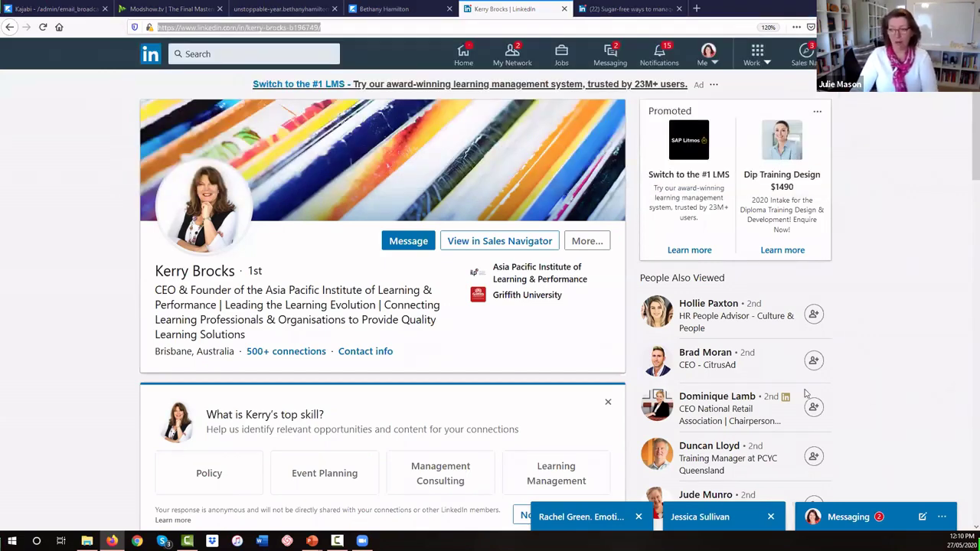
Start a recommendation for this connection: worked together at different companies, Founder at Asia Pacific Institute of Learning & Performance; close it unsent
click(595, 243)
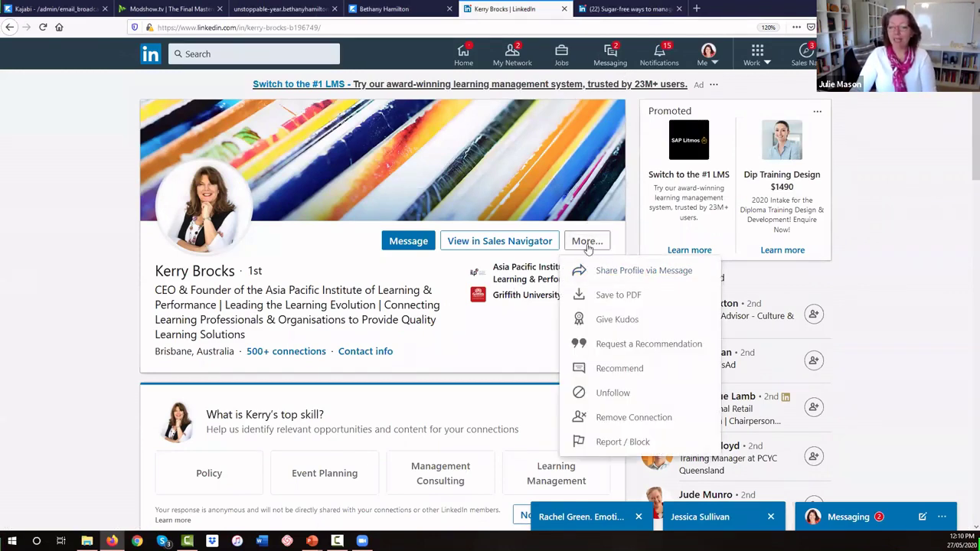
click(608, 371)
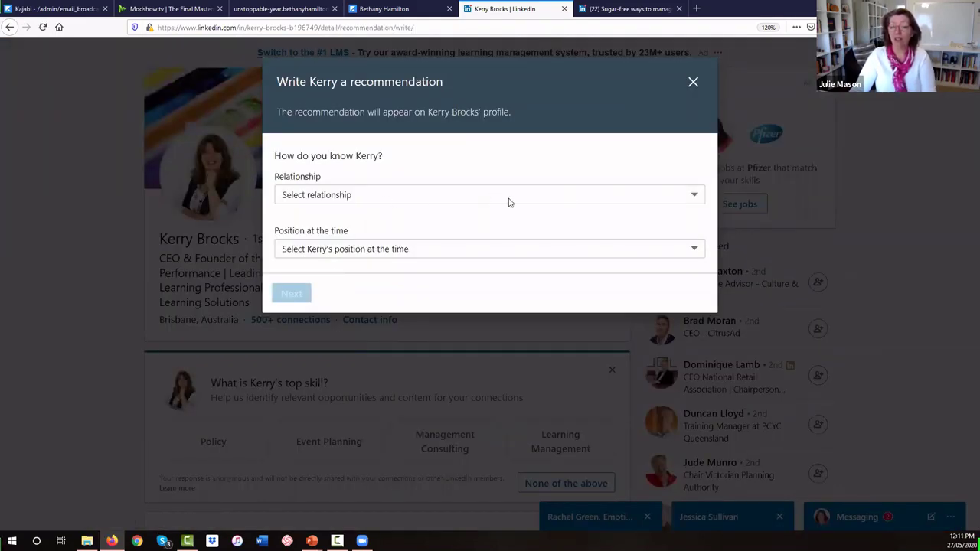
click(686, 201)
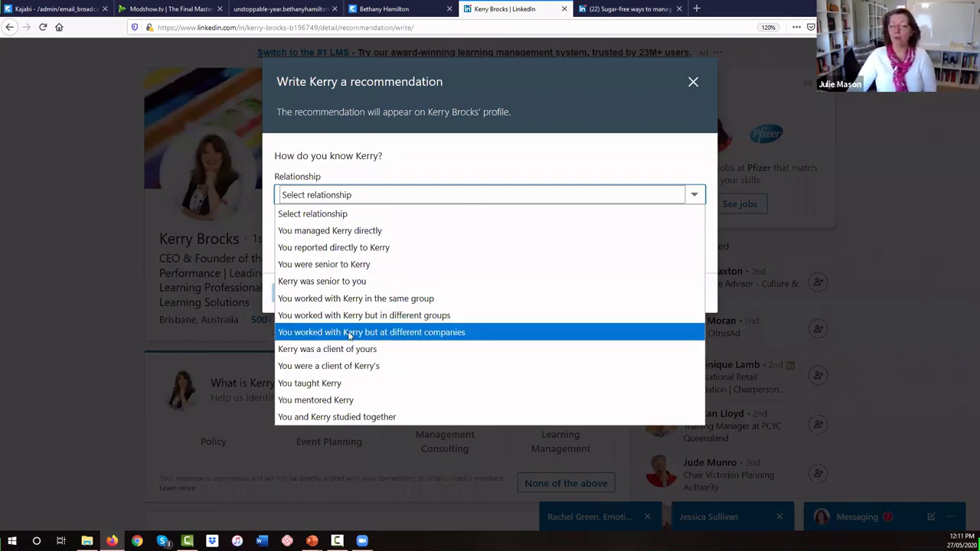
click(349, 332)
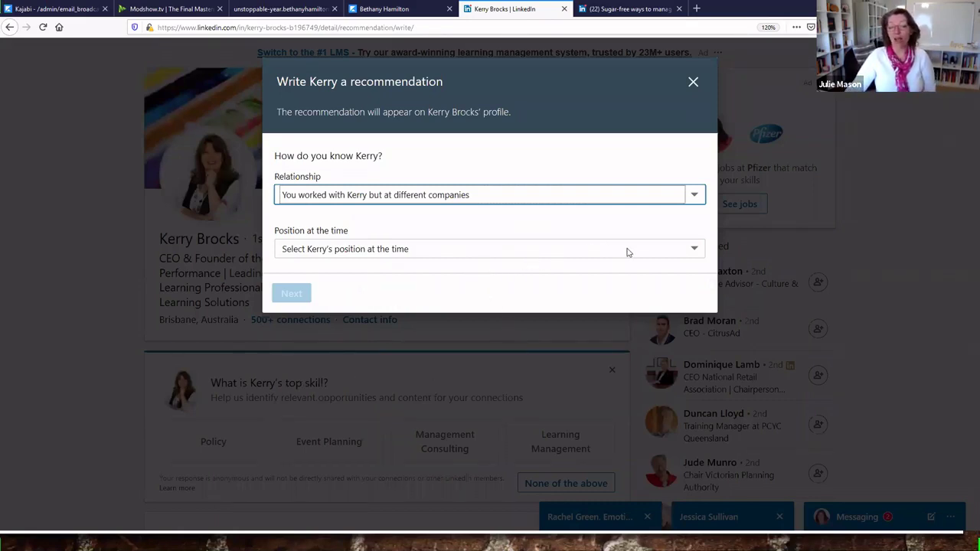
click(669, 252)
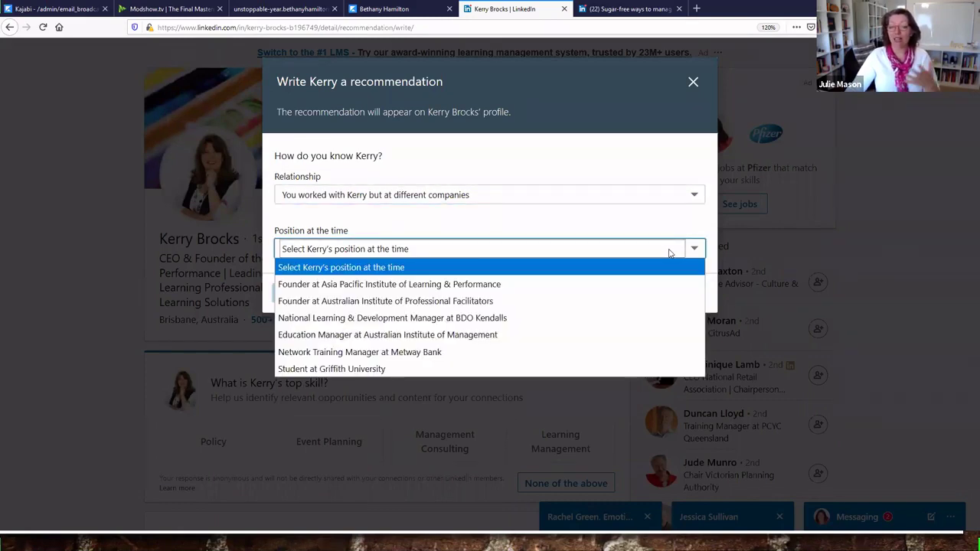
click(431, 289)
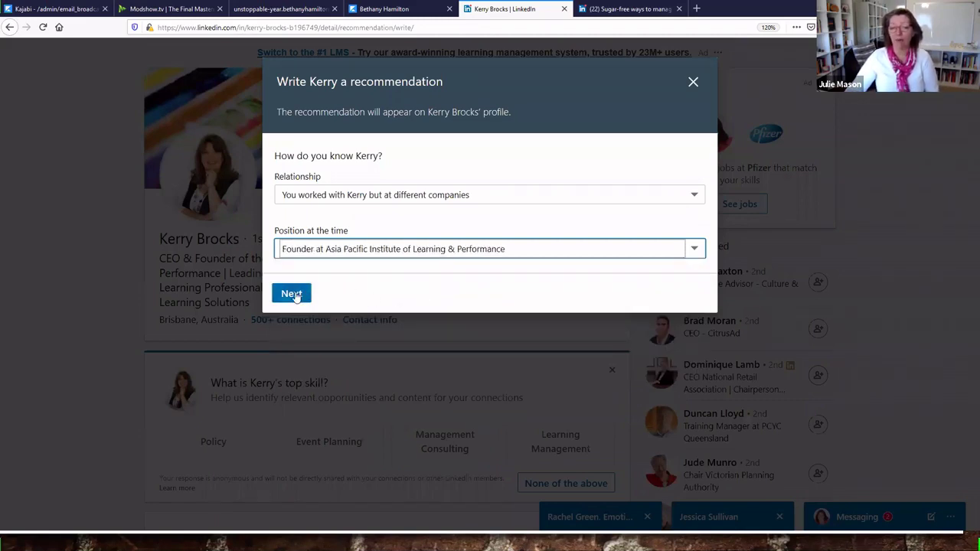
click(292, 296)
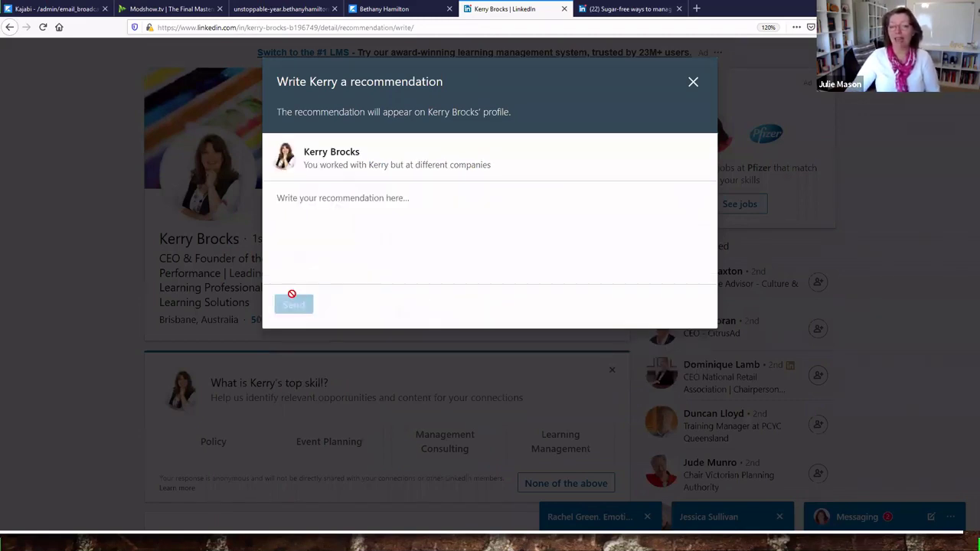
click(304, 201)
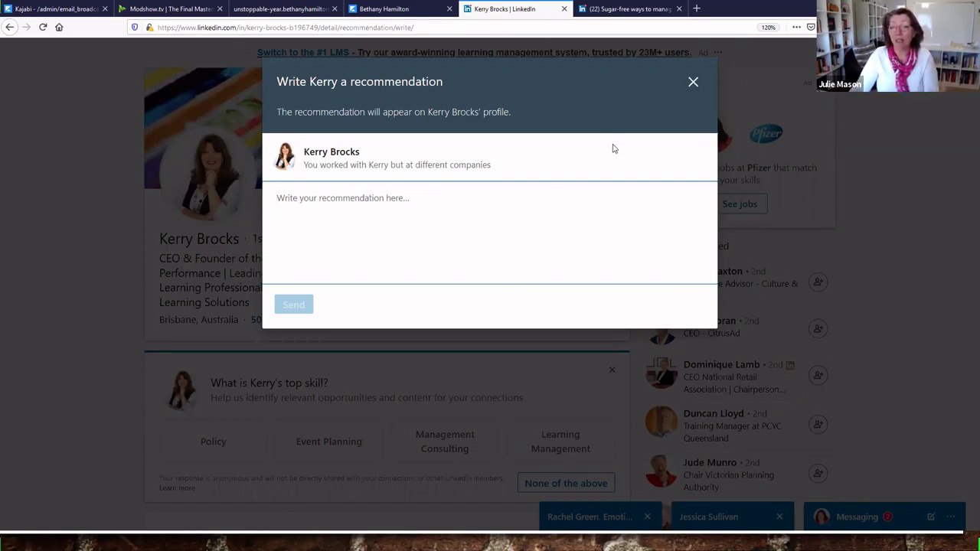
click(693, 82)
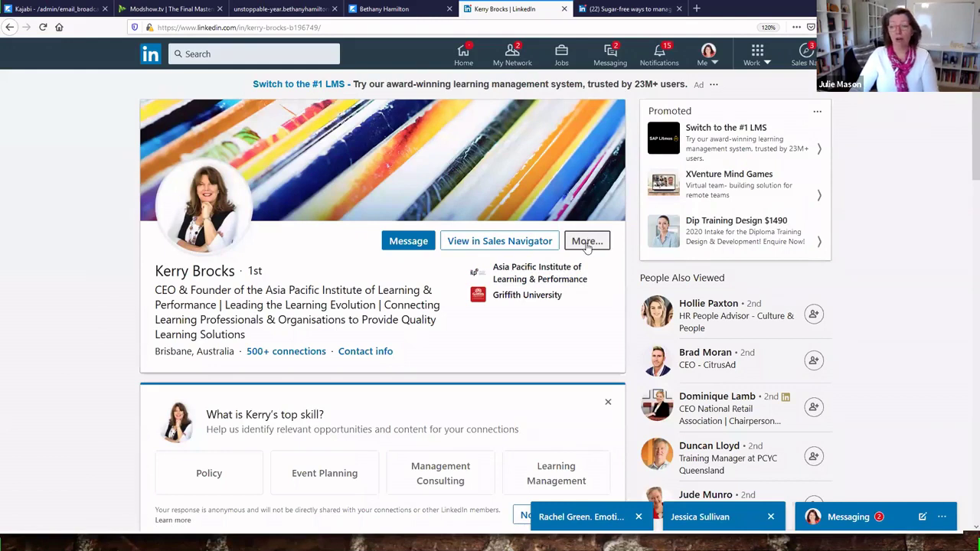
Prepare a recommendation request to this connection: worked together at different companies, LinkedIn Lead Generation & Sales Strategist position; discard it unsent
click(586, 242)
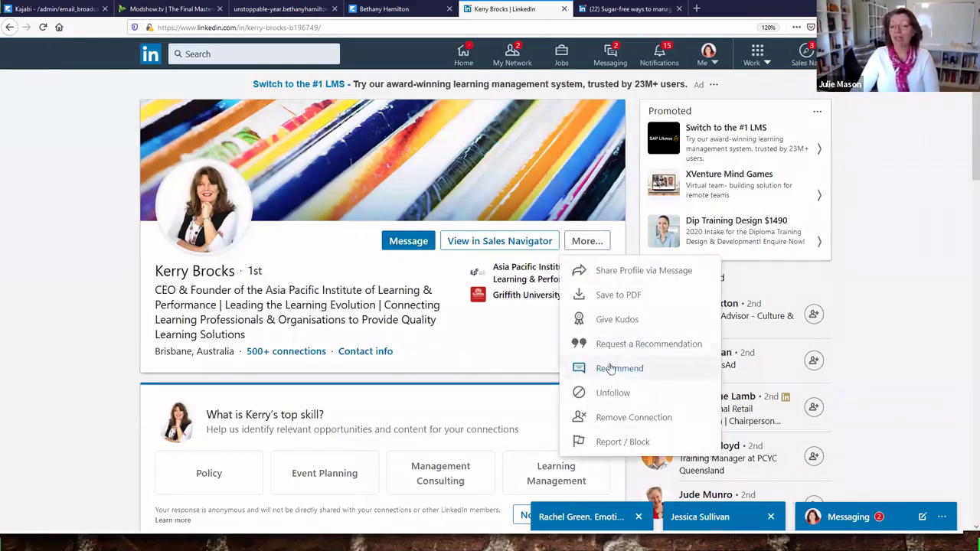
click(646, 346)
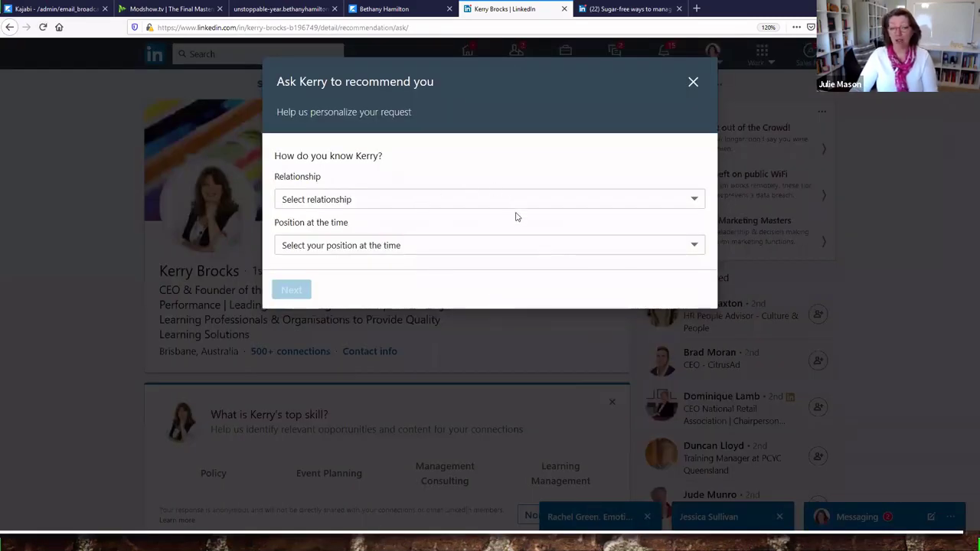
click(687, 201)
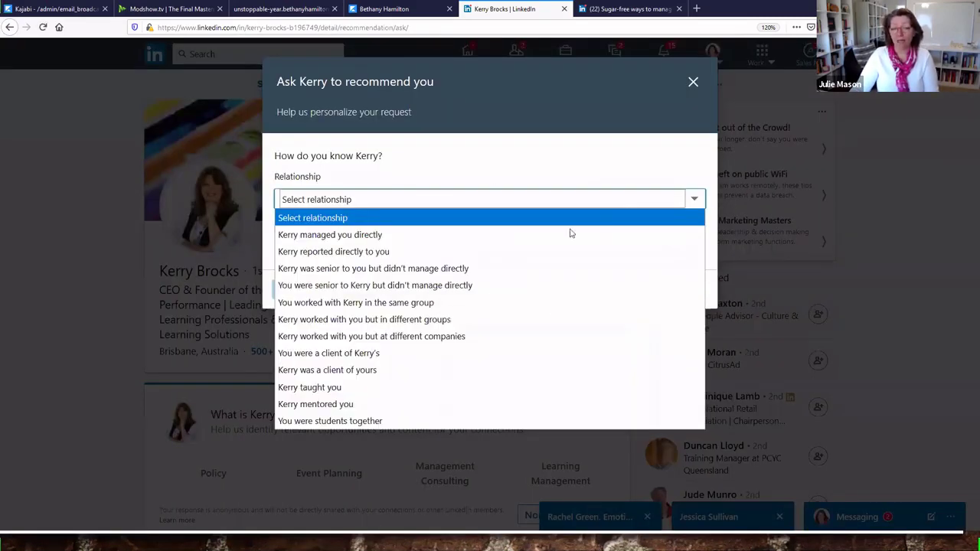
click(365, 337)
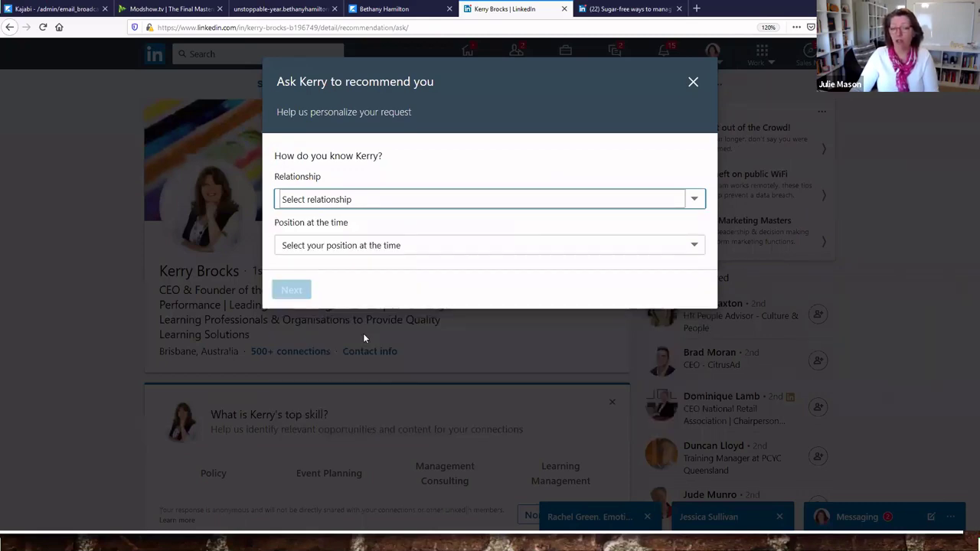
click(440, 250)
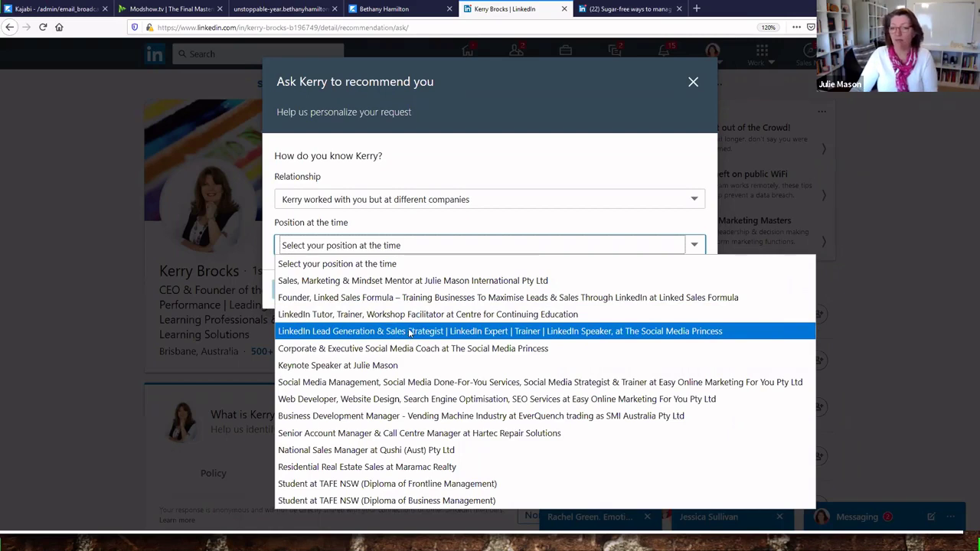
click(404, 336)
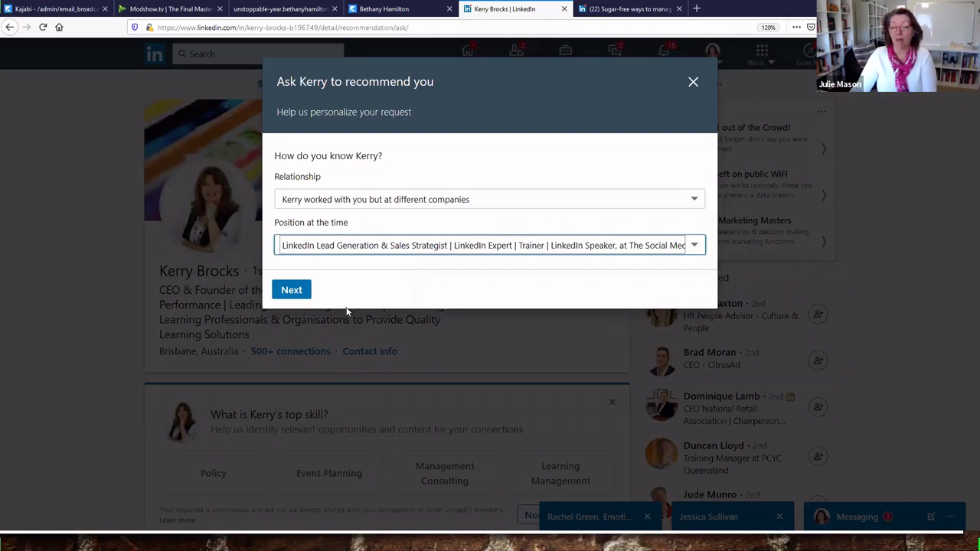
click(290, 288)
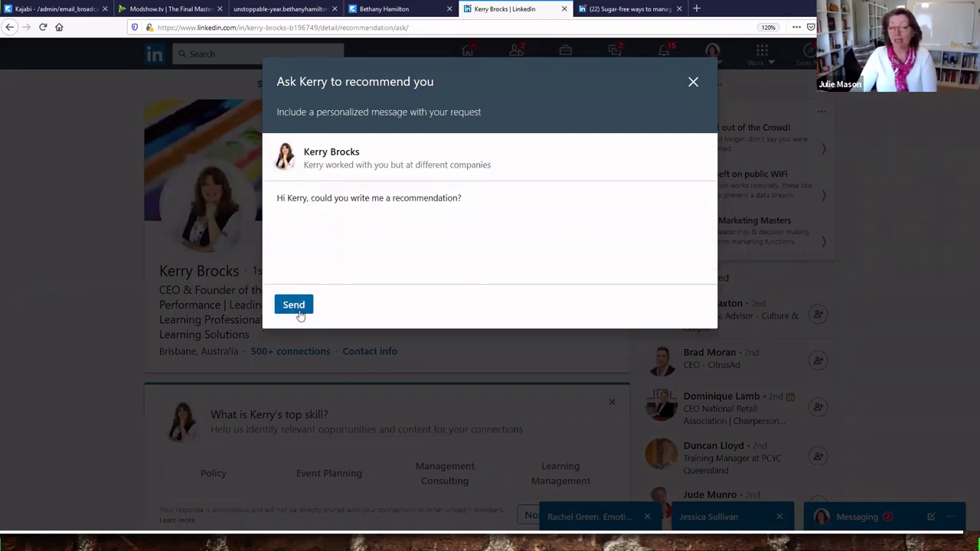
drag(278, 197, 475, 198)
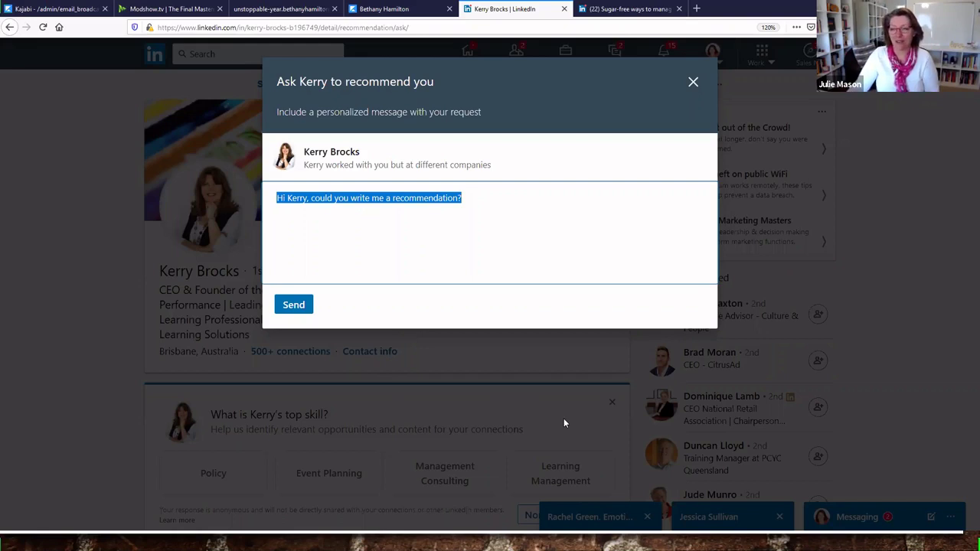
click(693, 83)
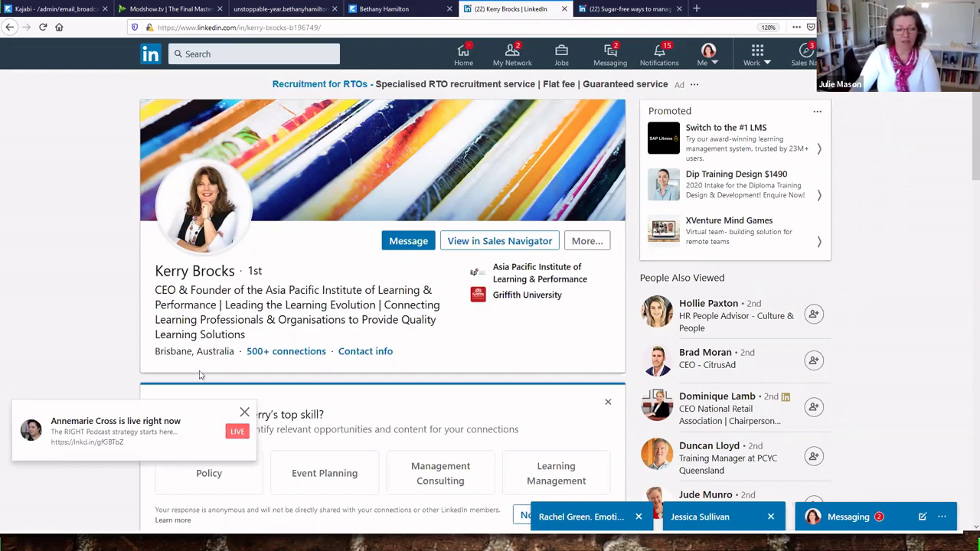
Dismiss the live-broadcast notification, search LinkedIn for "franchisee" and highlight the number of results
click(244, 413)
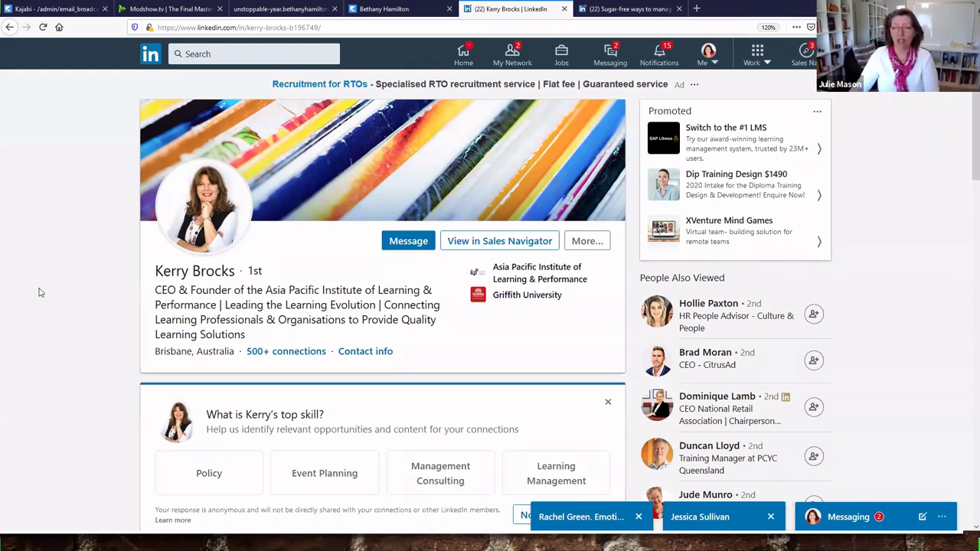
click(206, 53)
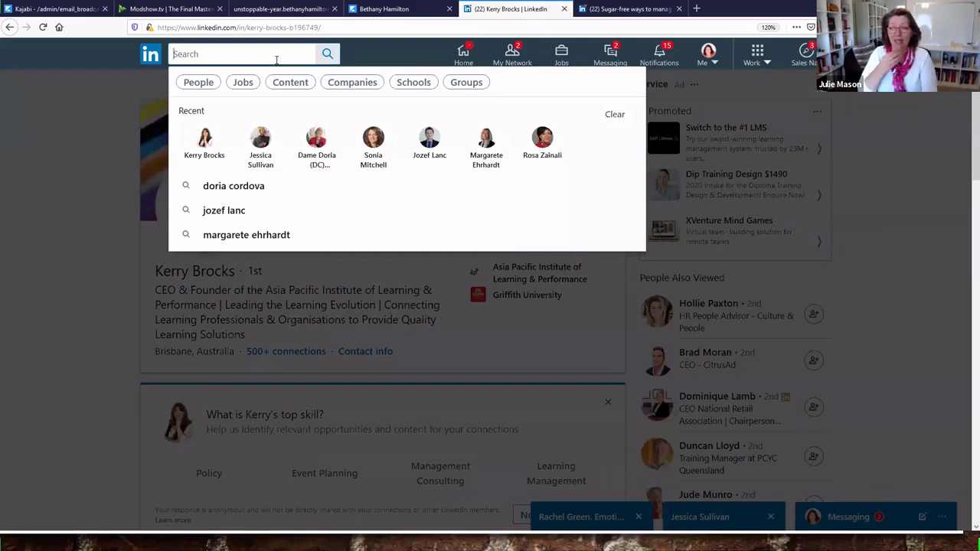
text(f)
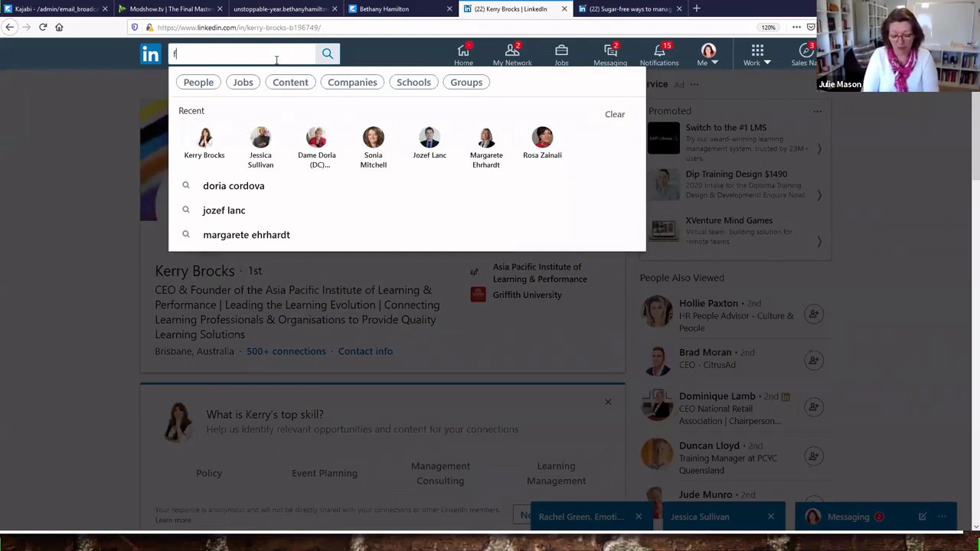
text(ranchi)
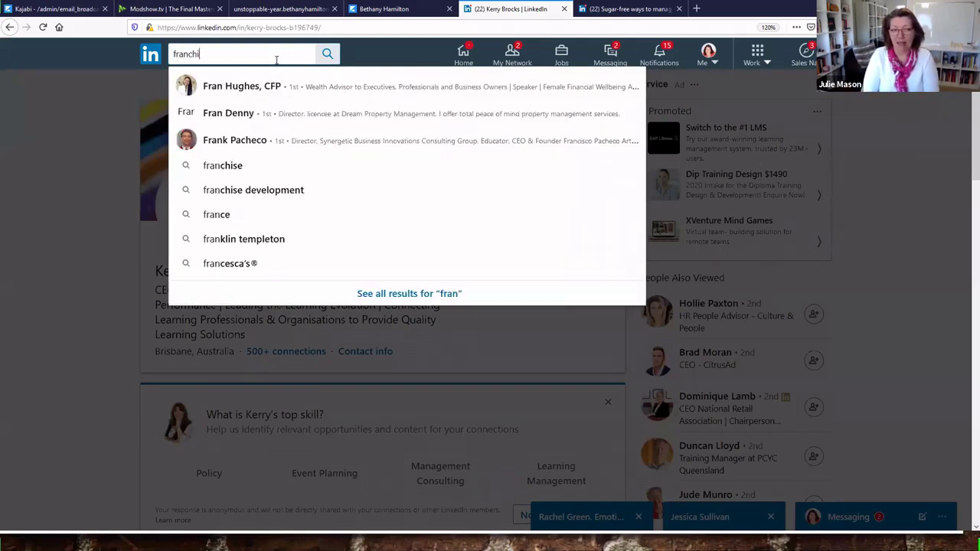
text(see)
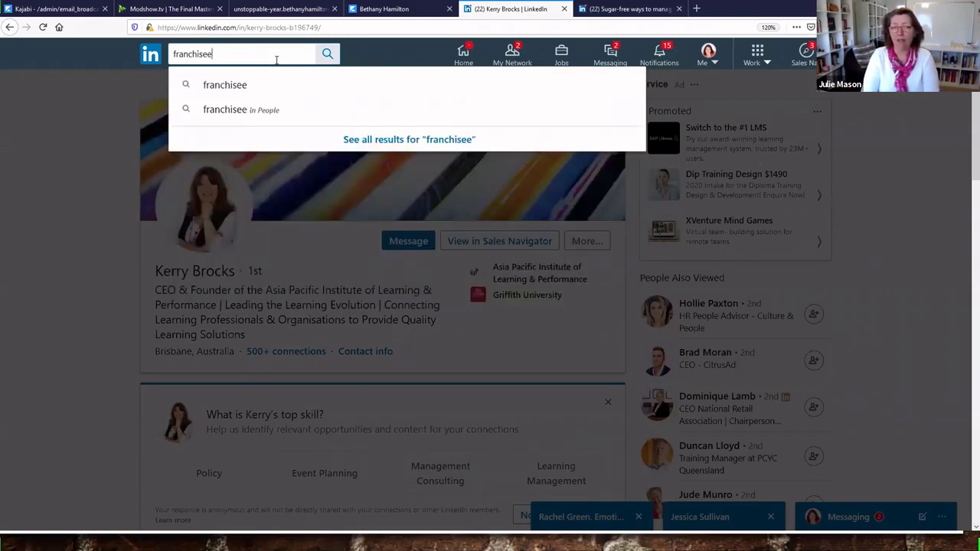
key(Return)
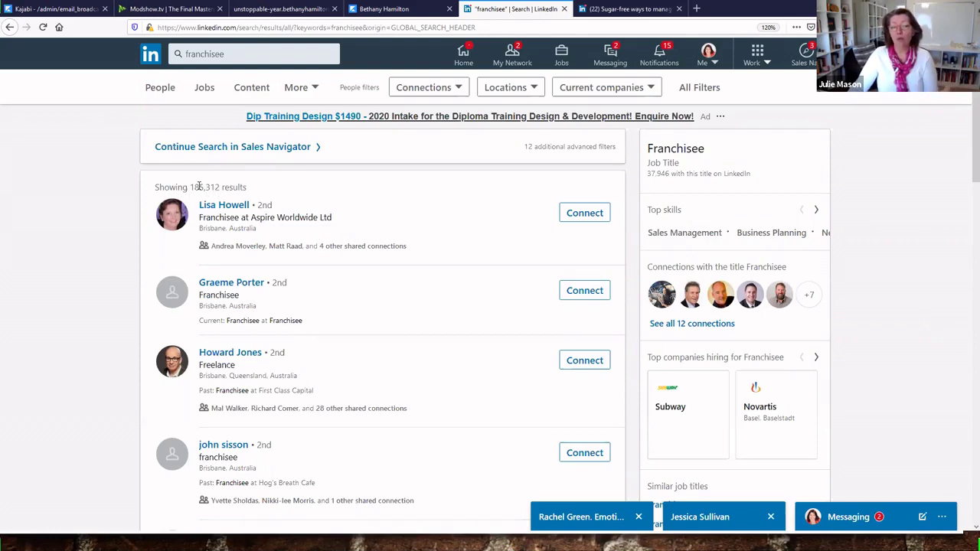
drag(190, 187, 225, 188)
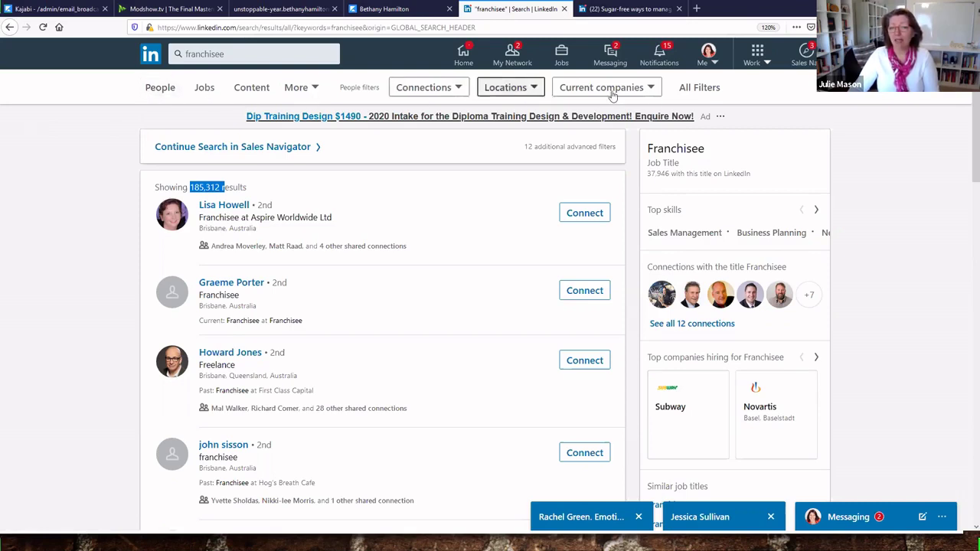
Narrow the franchisee search to people located in Brisbane, Australia, and look through the filtered list
click(157, 89)
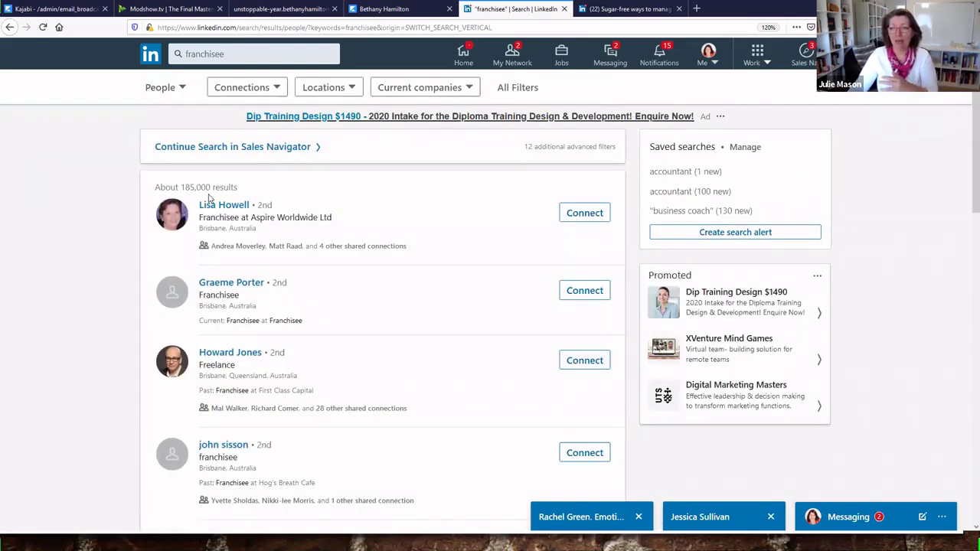
click(340, 91)
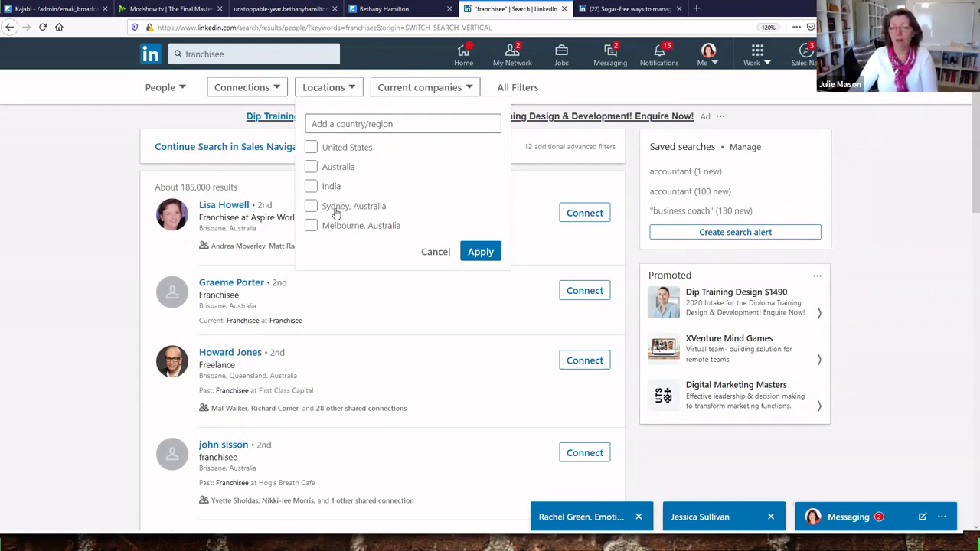
click(347, 125)
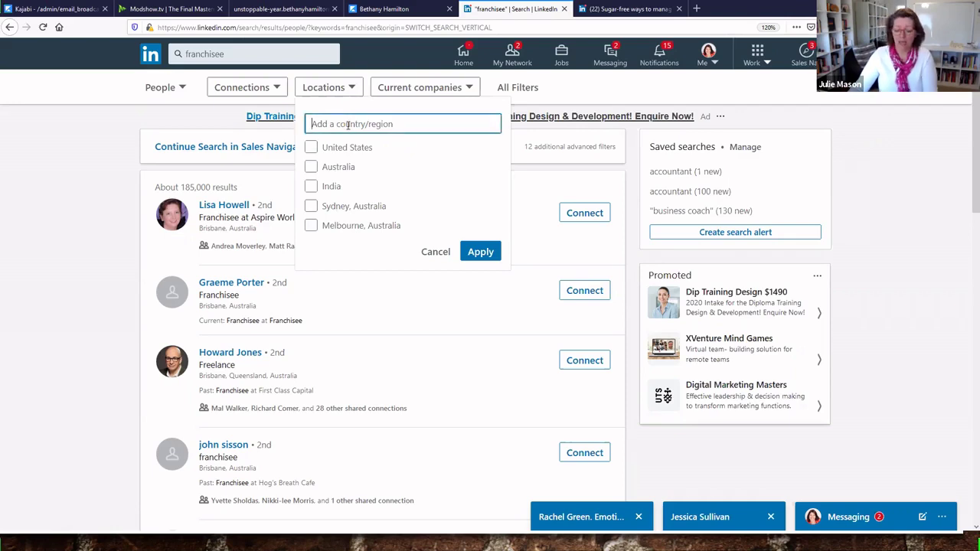
text(bri)
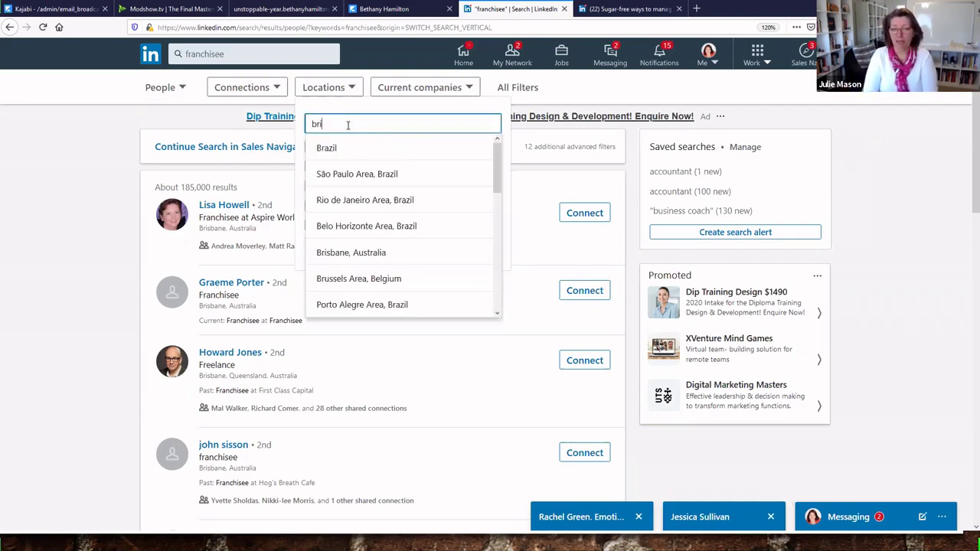
text(sbane)
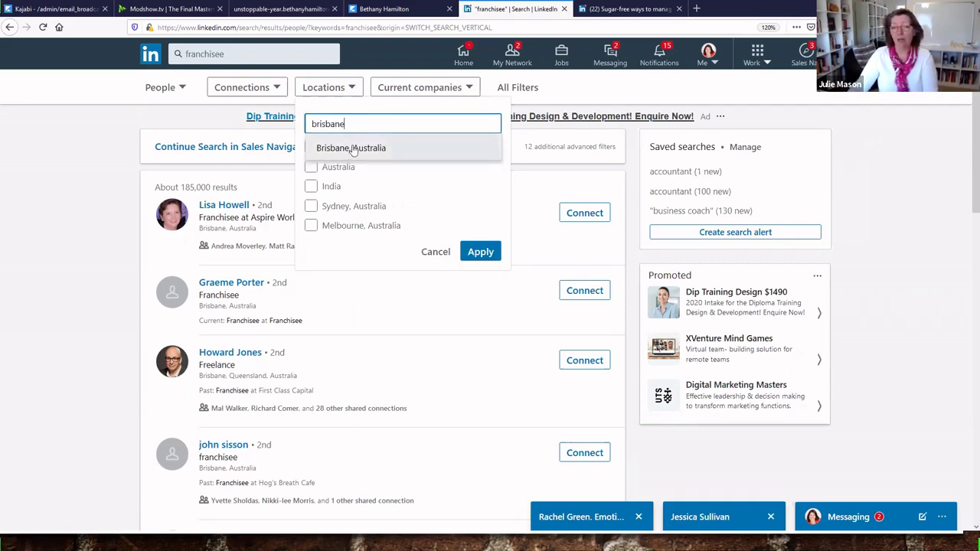
click(350, 151)
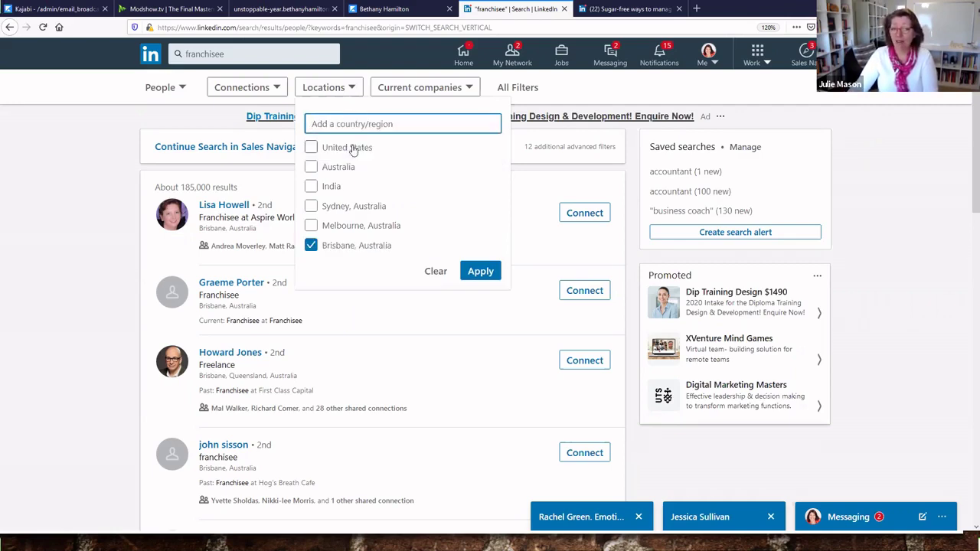
click(481, 272)
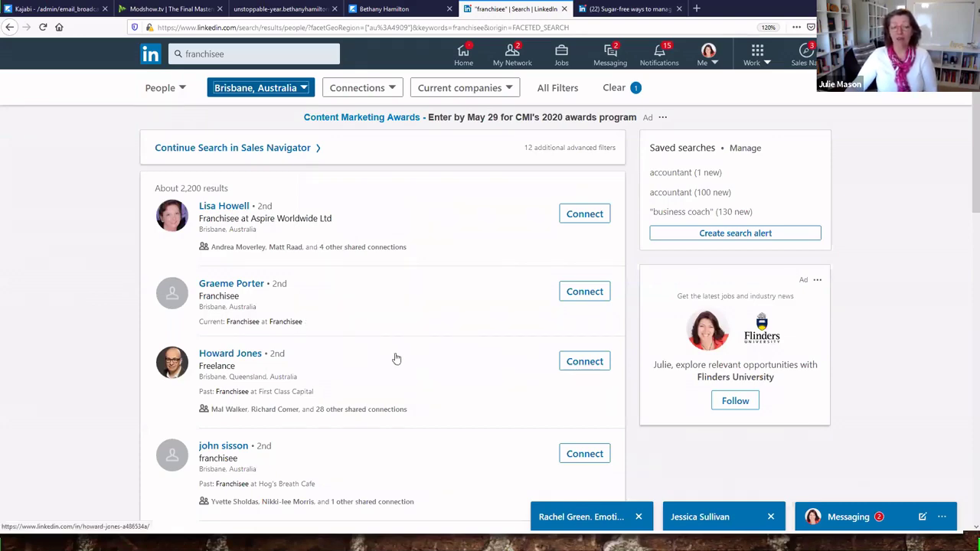
scroll(396, 358, down, 1)
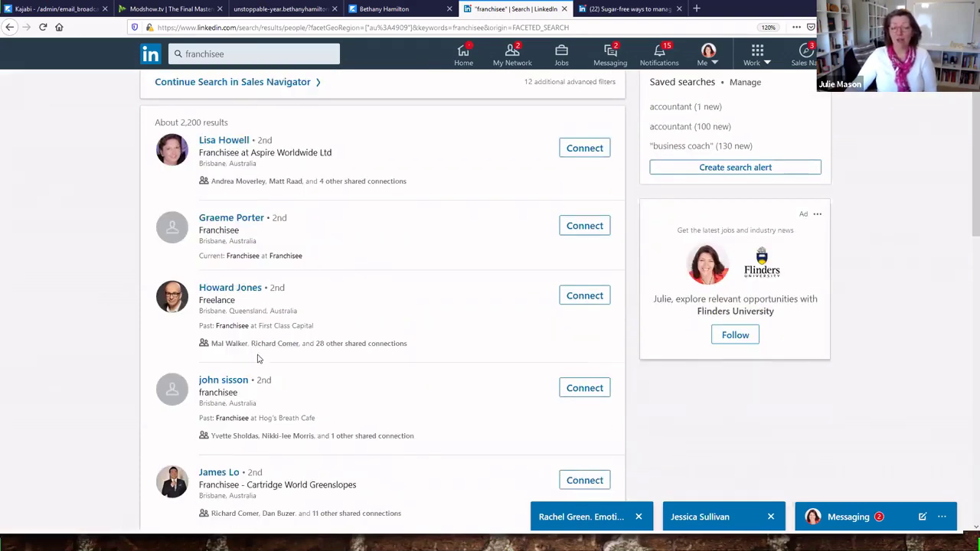
Review the Brisbane franchisee results and narrow them to people in the Food & Beverages industry
scroll(257, 358, down, 1)
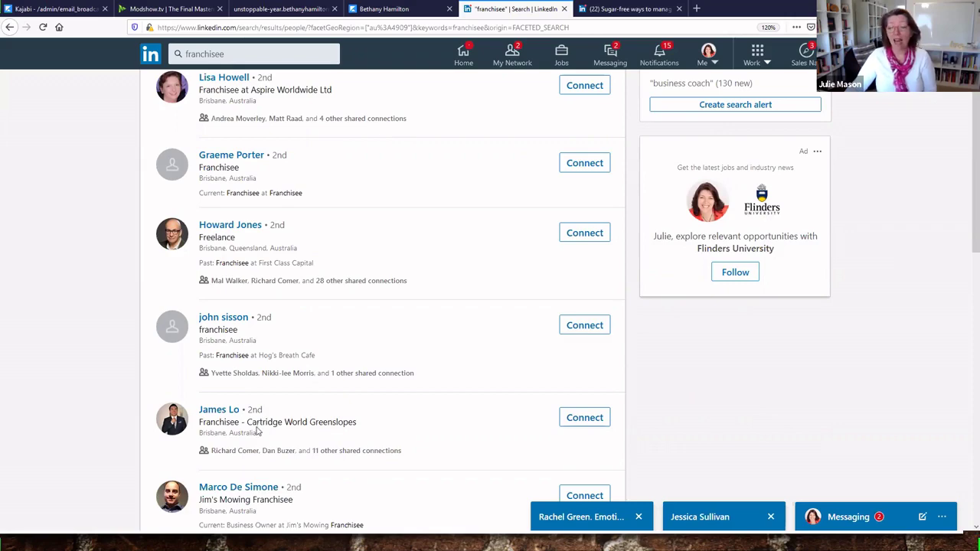
scroll(292, 423, down, 1)
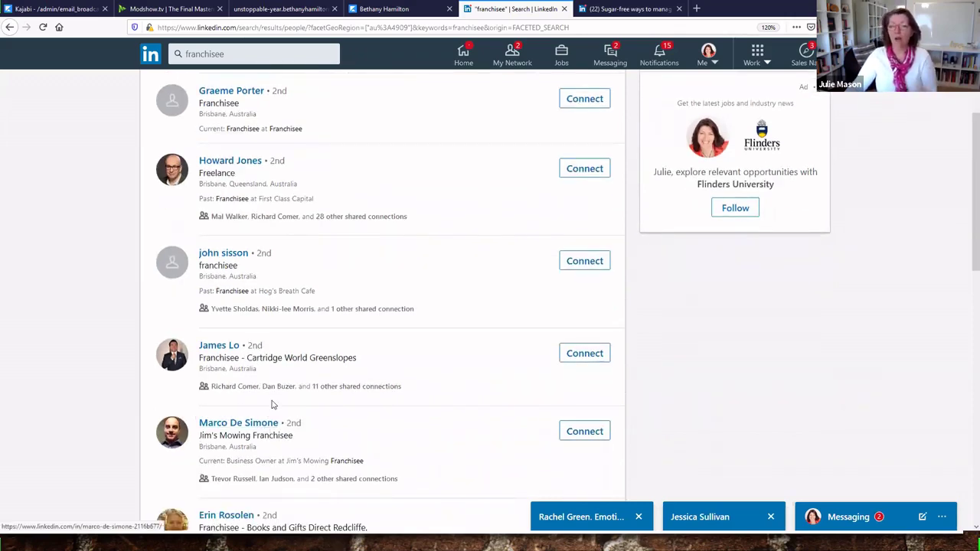
scroll(273, 405, up, 3)
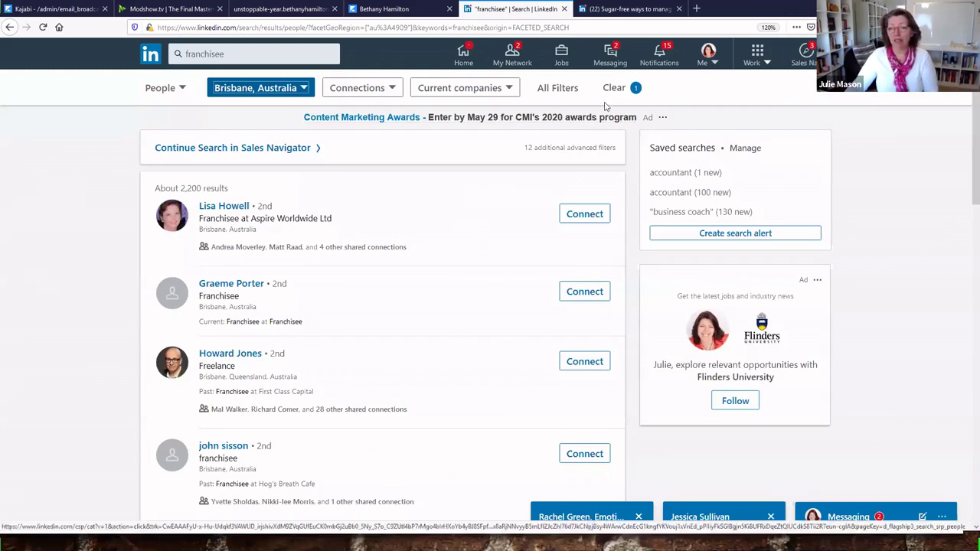
click(554, 89)
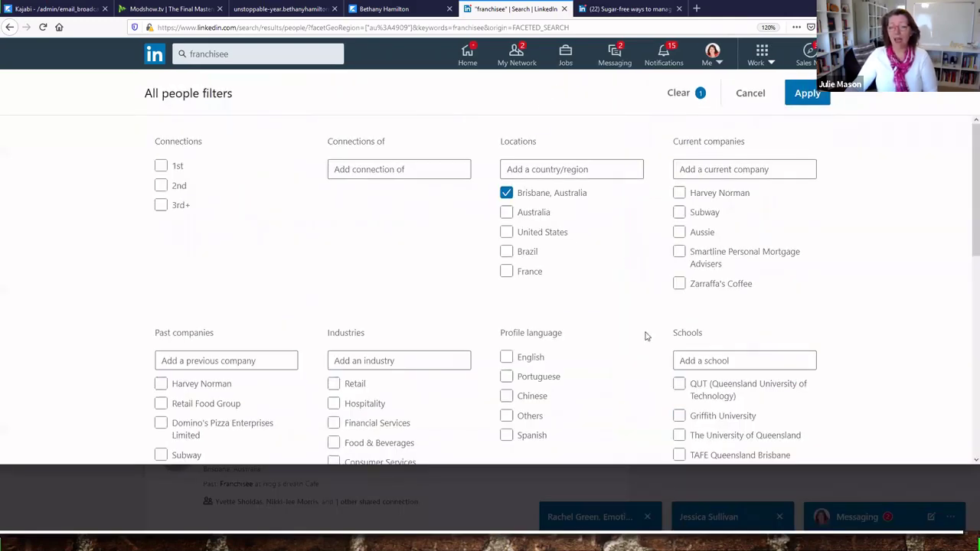
scroll(567, 356, down, 1)
scroll(562, 356, down, 2)
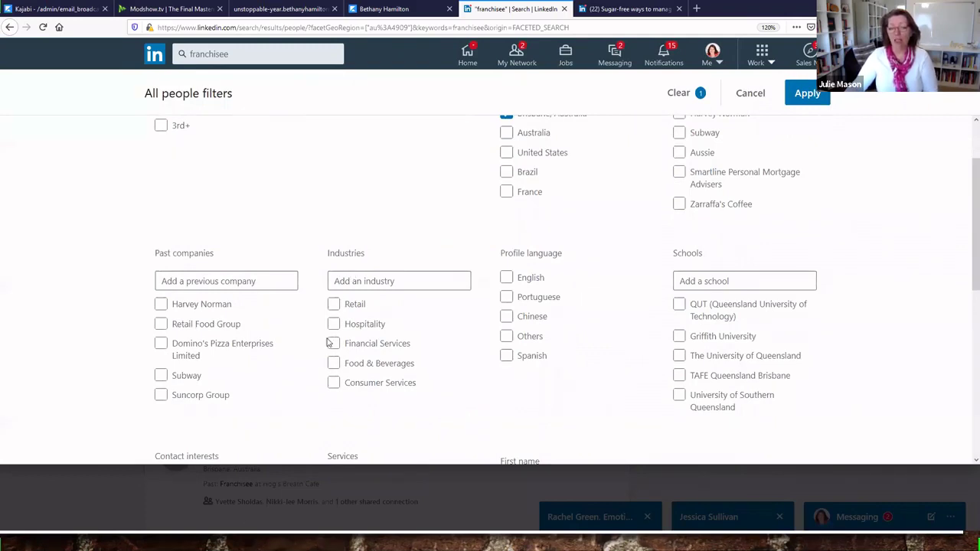
click(334, 365)
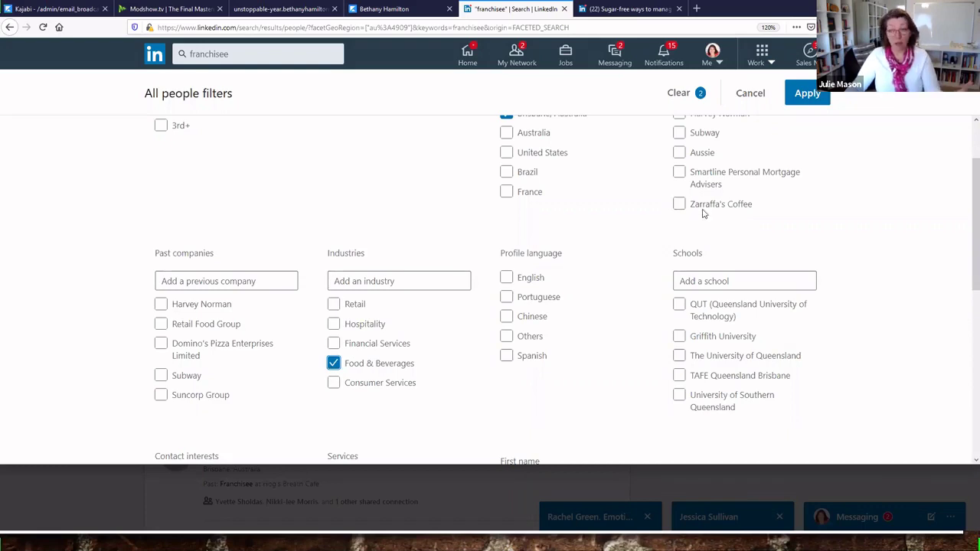
click(796, 98)
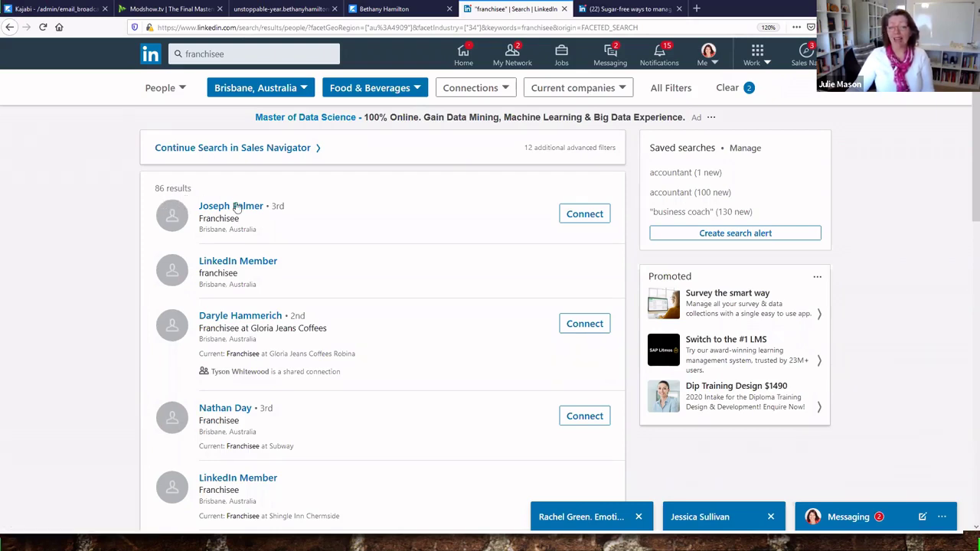
scroll(329, 383, down, 3)
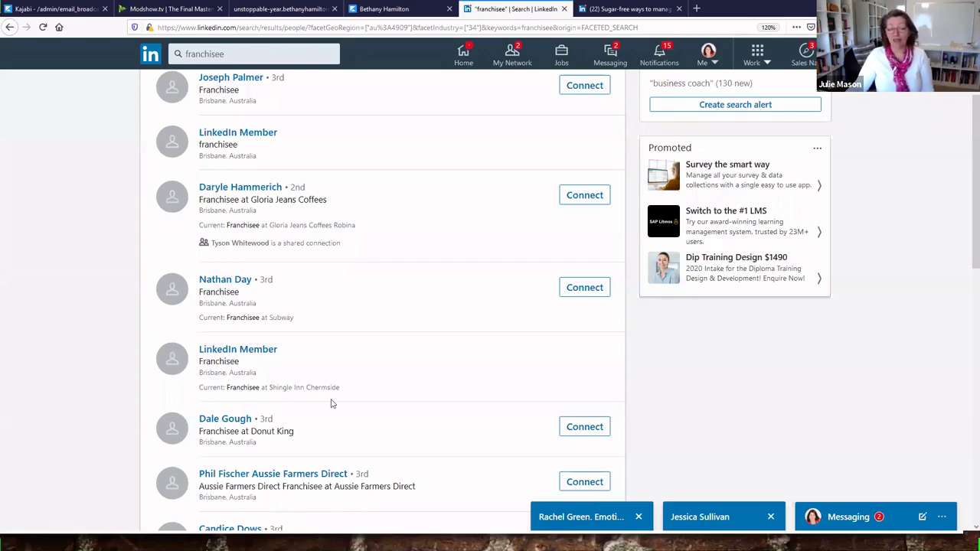
scroll(330, 407, down, 3)
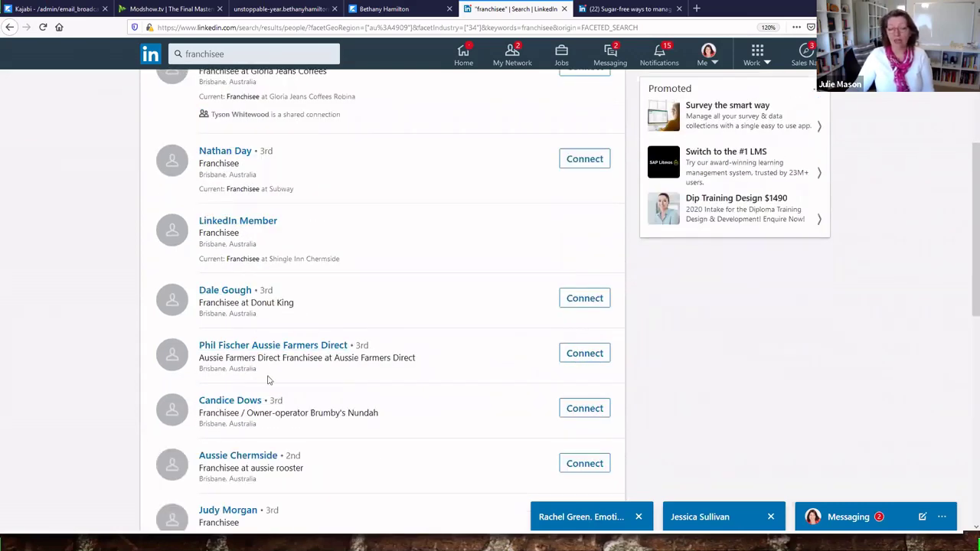
scroll(355, 435, up, 3)
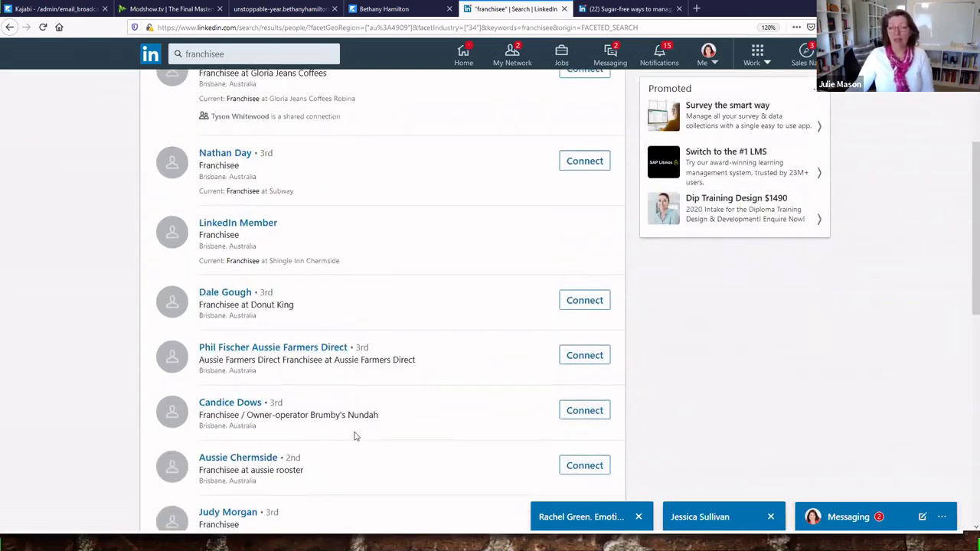
scroll(354, 435, up, 2)
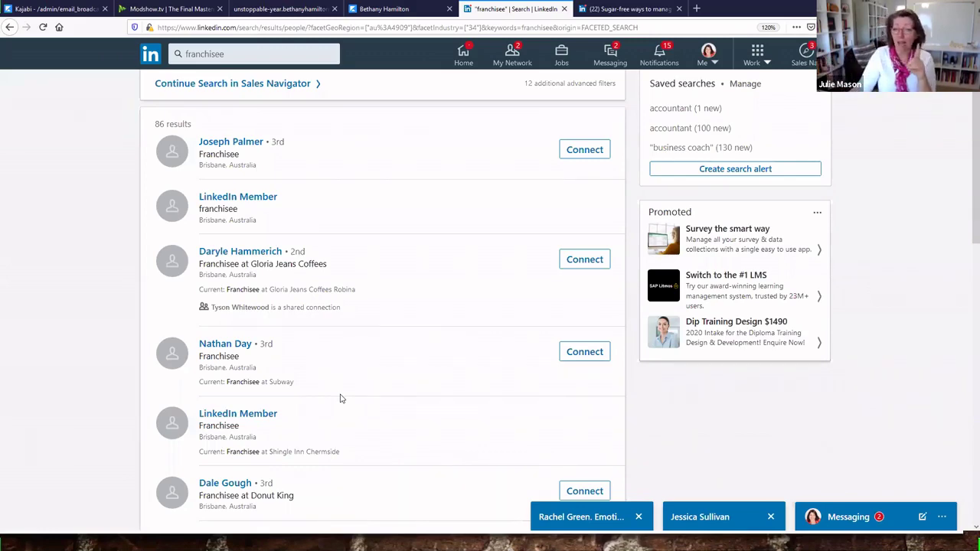
scroll(344, 402, down, 2)
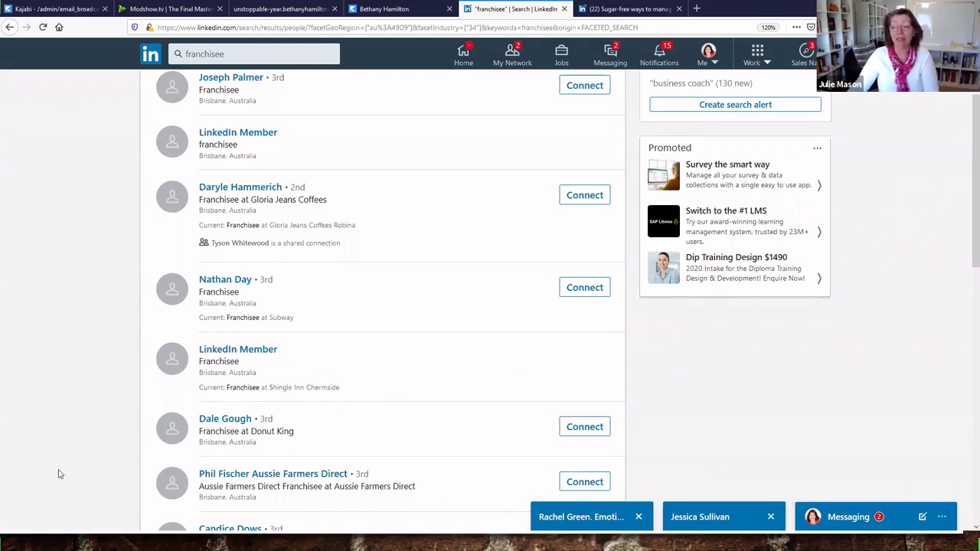
scroll(345, 465, up, 3)
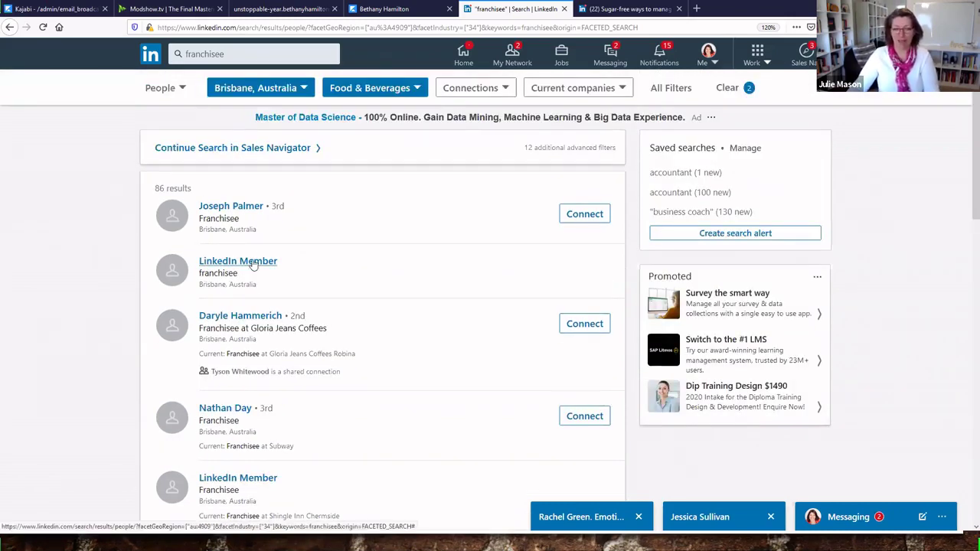
click(254, 263)
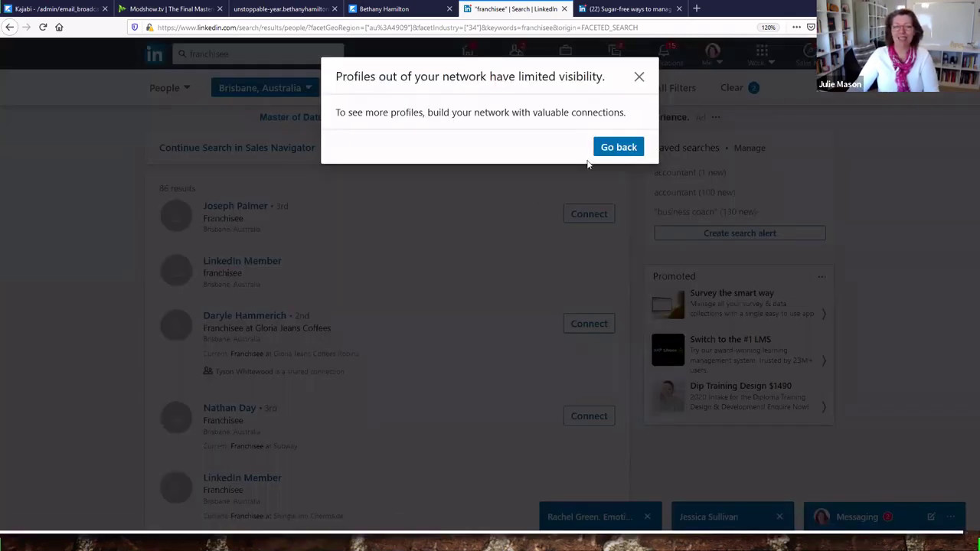
click(640, 77)
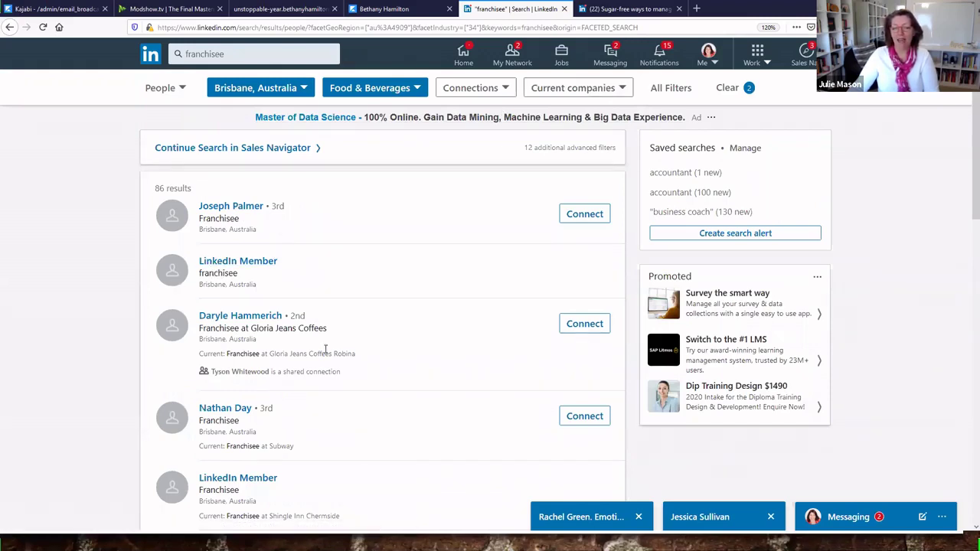
Try to open the profile of the anonymous LinkedIn Member at Shingle Inn Chermside and close the notice
scroll(336, 419, down, 2)
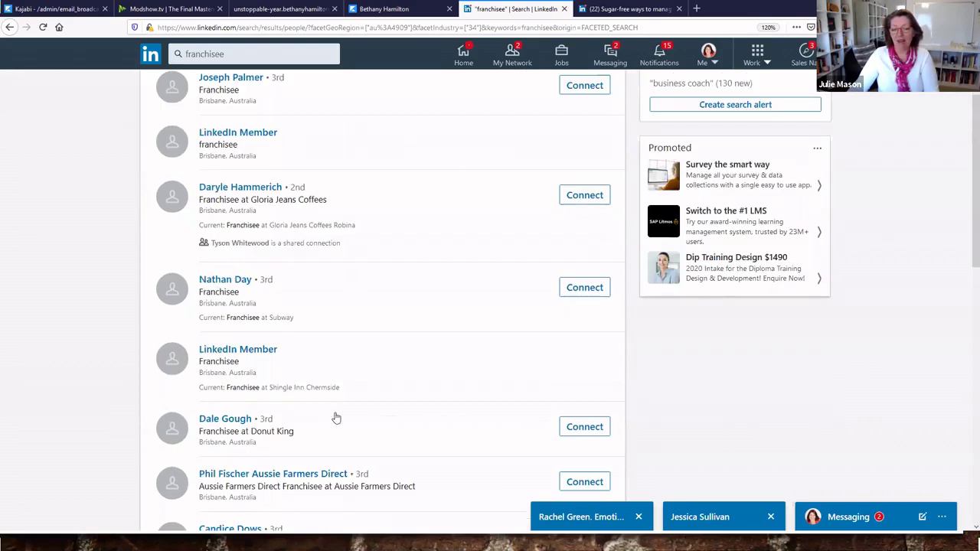
click(240, 351)
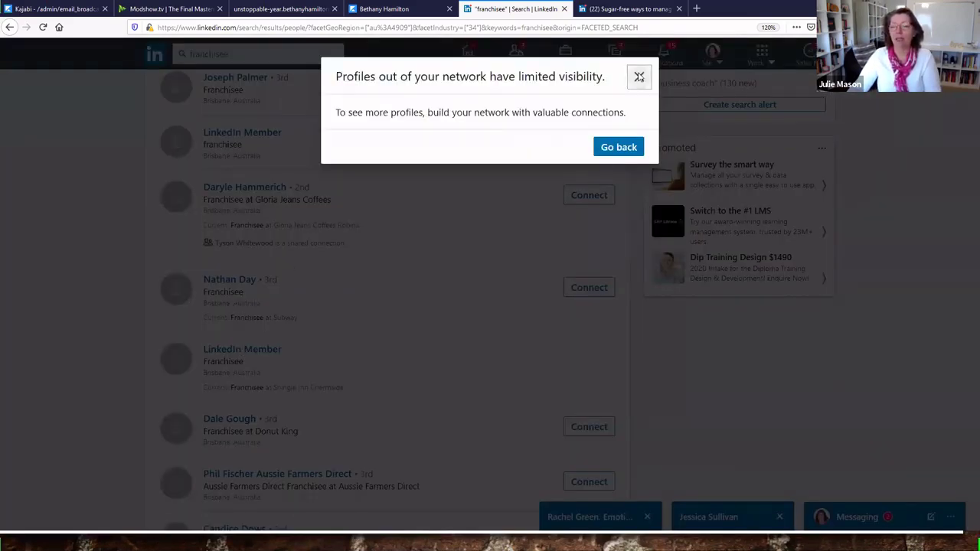
click(640, 77)
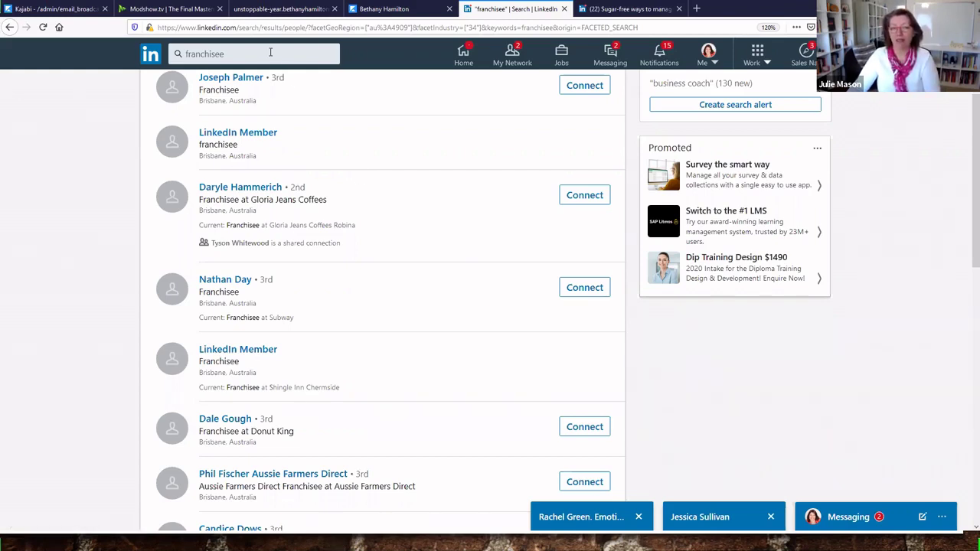
Replace the franchisee keyword with a person's first name and run the people search
click(196, 54)
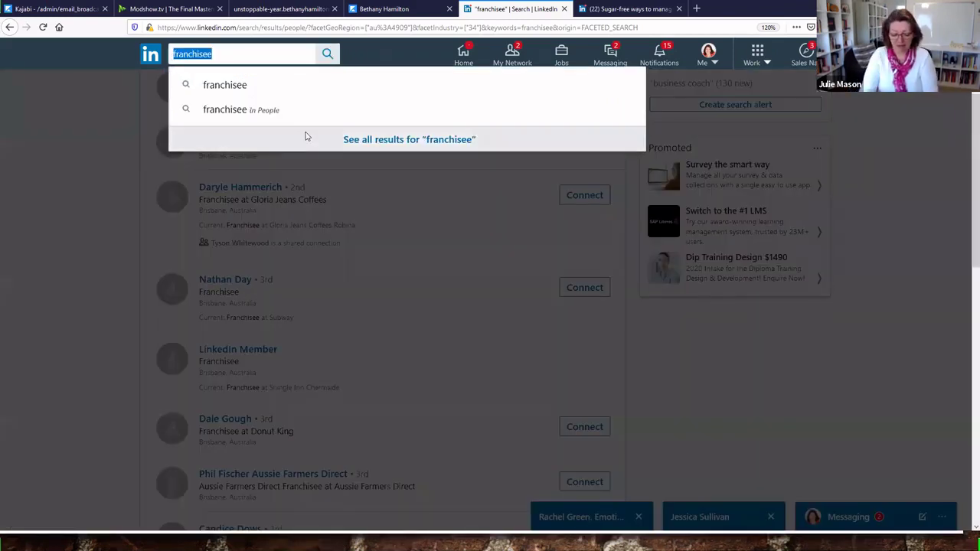
text(adam)
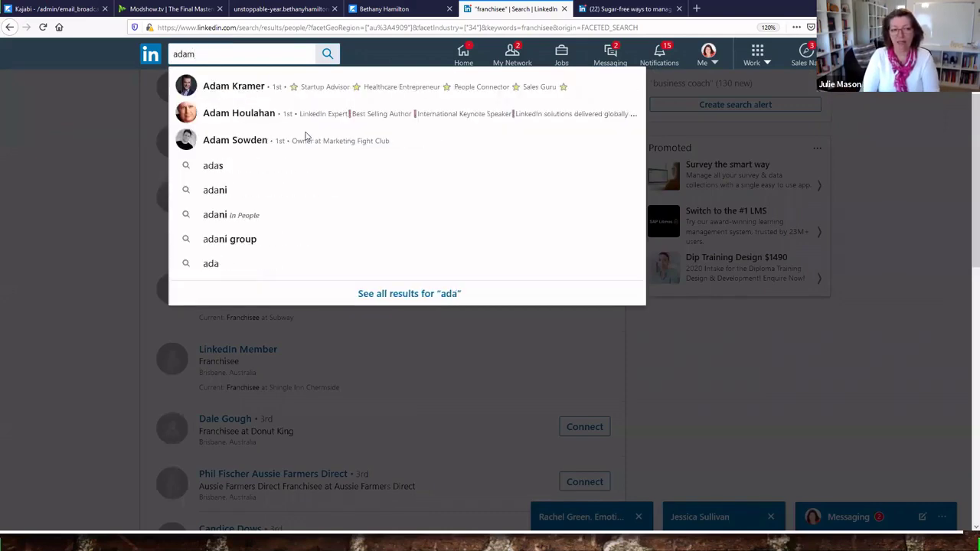
key(Return)
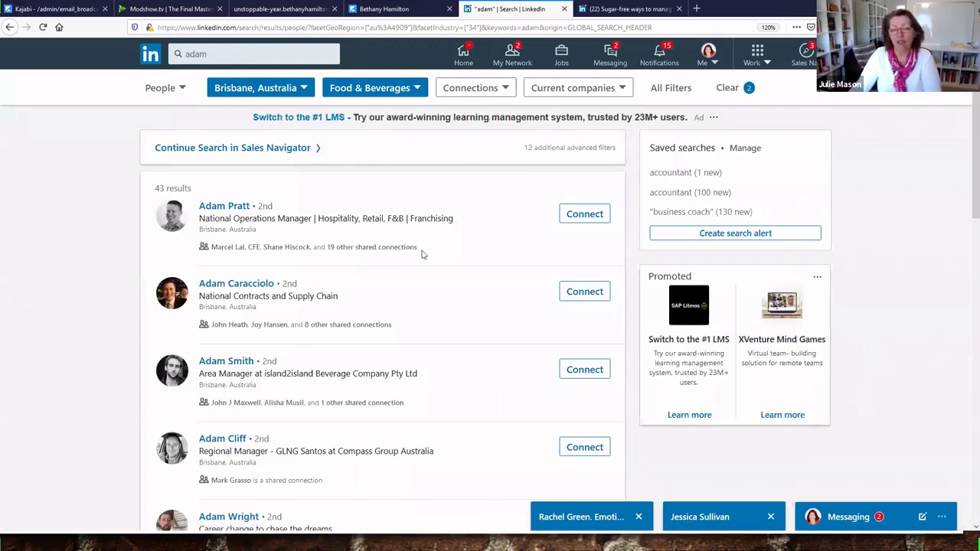
click(505, 88)
click(416, 87)
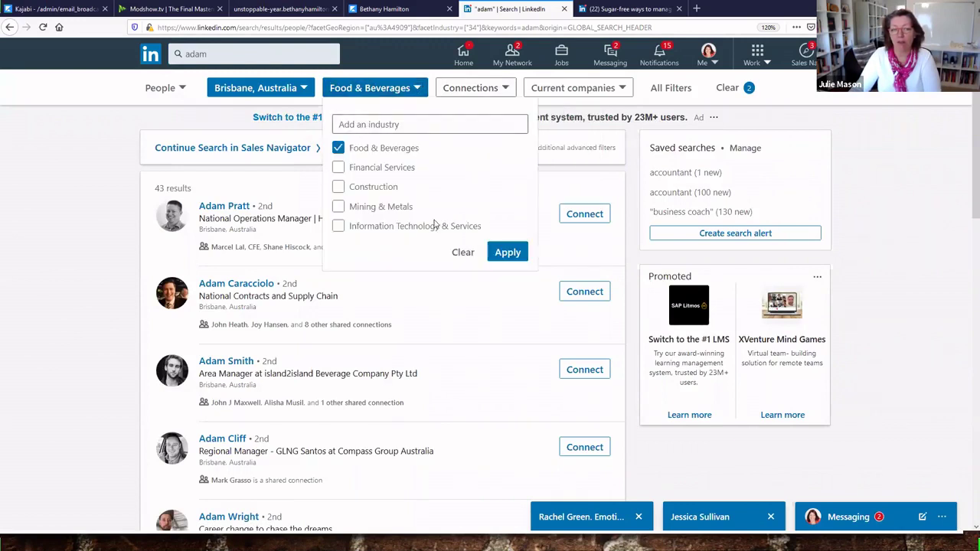
click(463, 253)
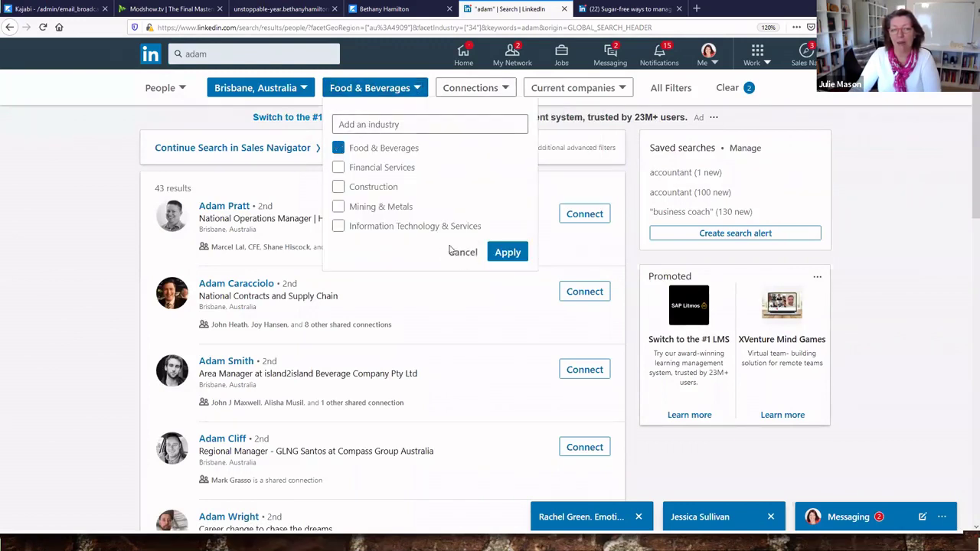
Remove the Brisbane, Australia location filter from the first-name search, leaving the location unrestricted
click(306, 90)
click(342, 251)
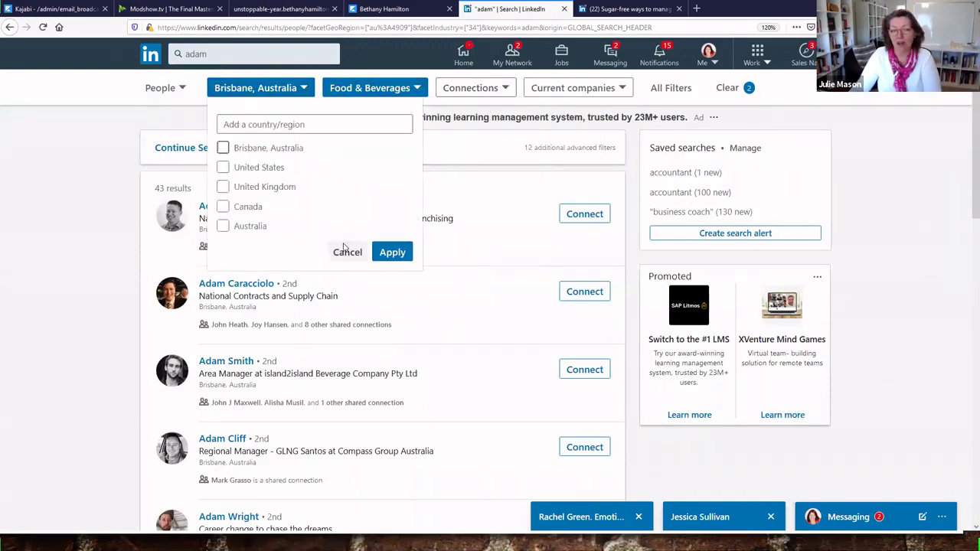
click(474, 89)
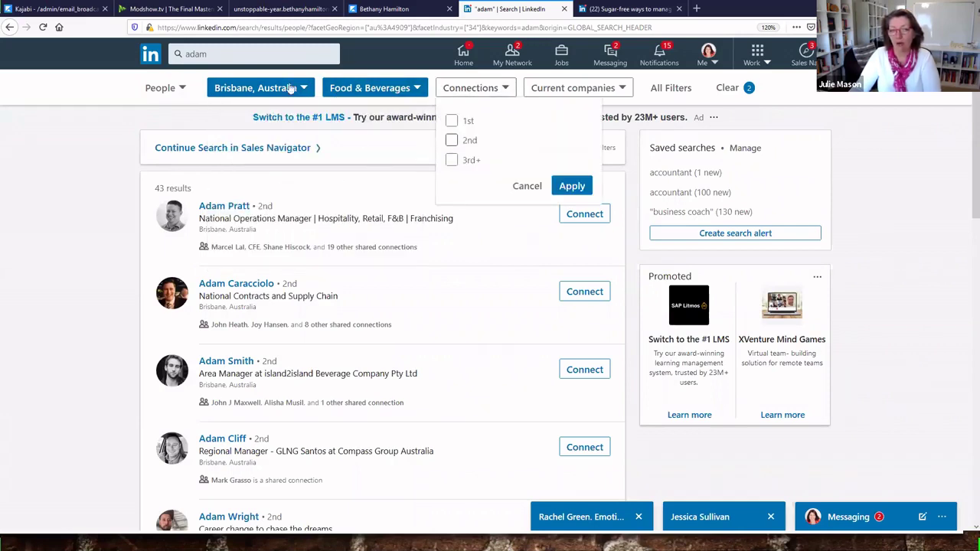
click(306, 89)
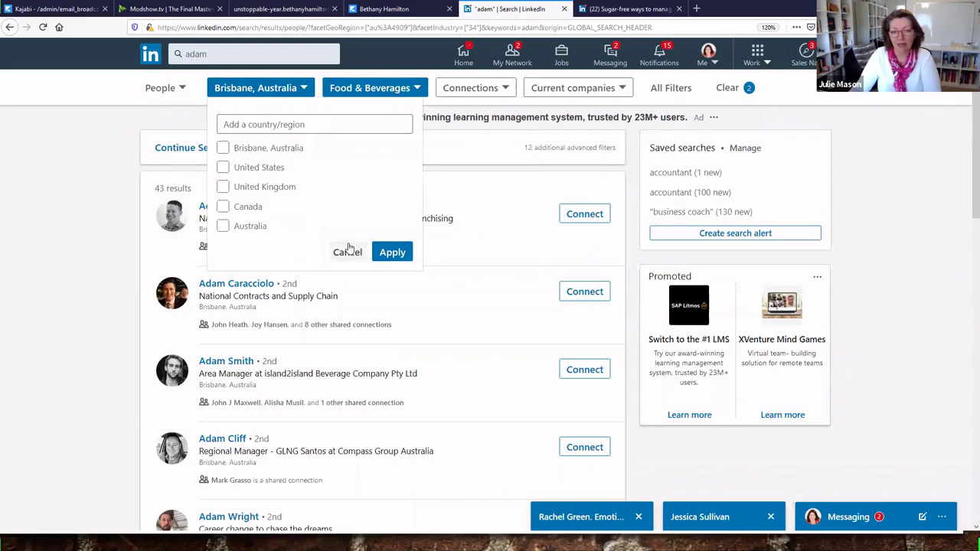
click(393, 252)
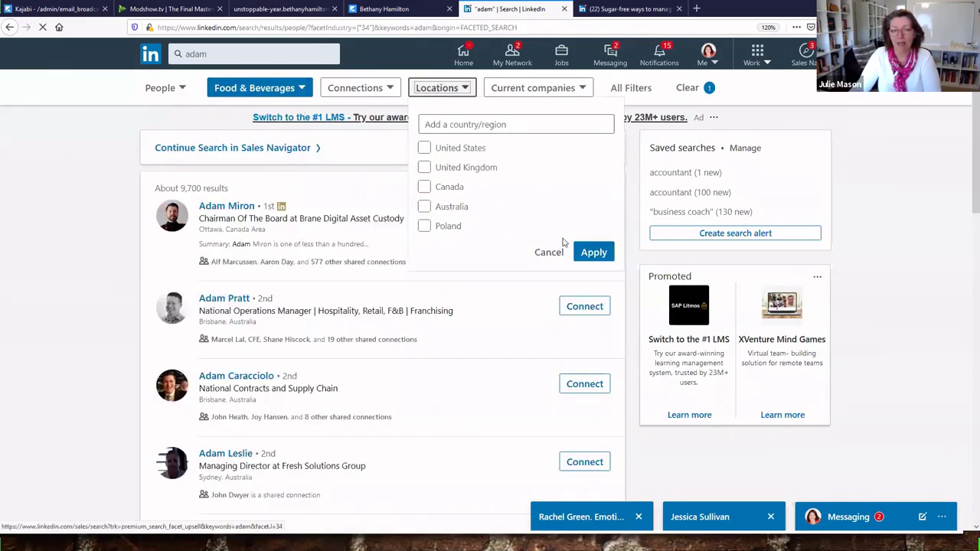
click(545, 253)
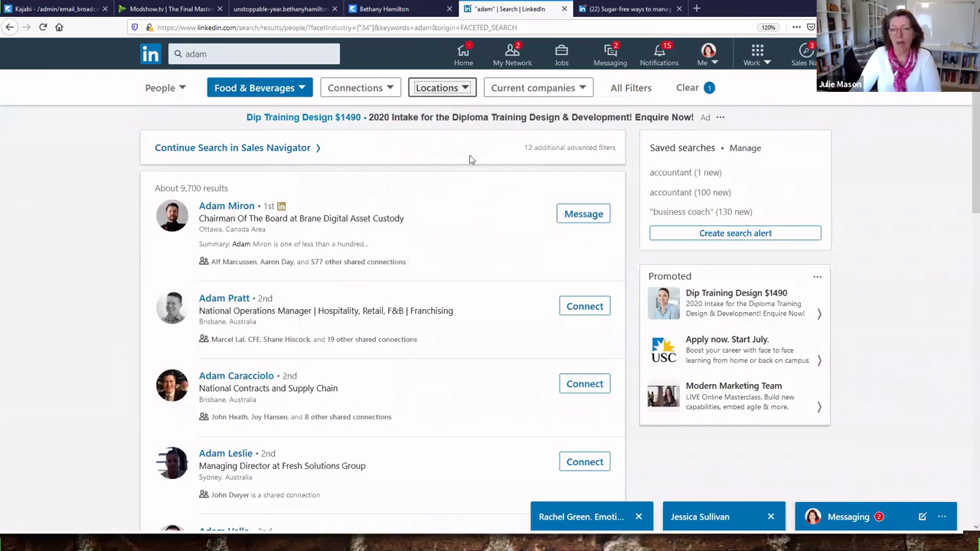
Remove the Food & Beverages industry filter from the first-name search
click(298, 89)
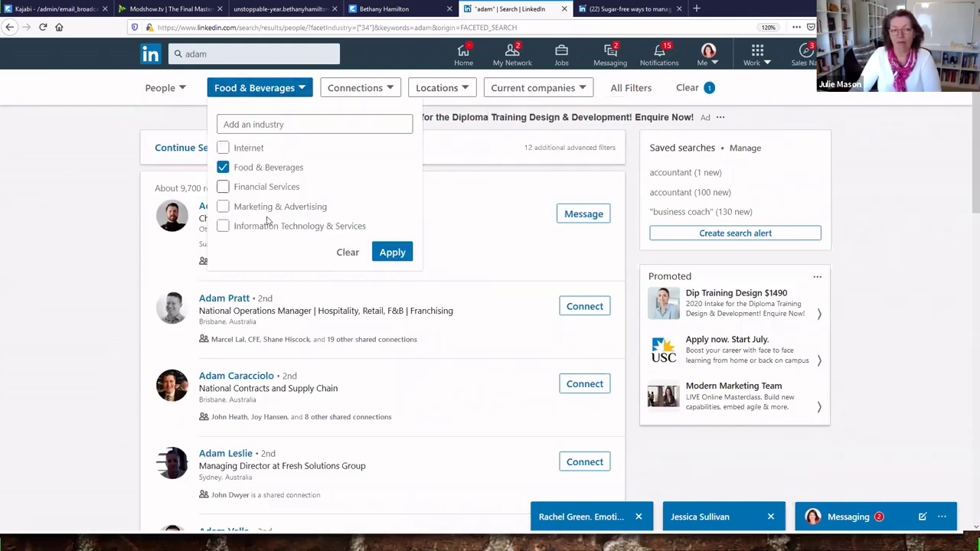
click(348, 252)
click(390, 253)
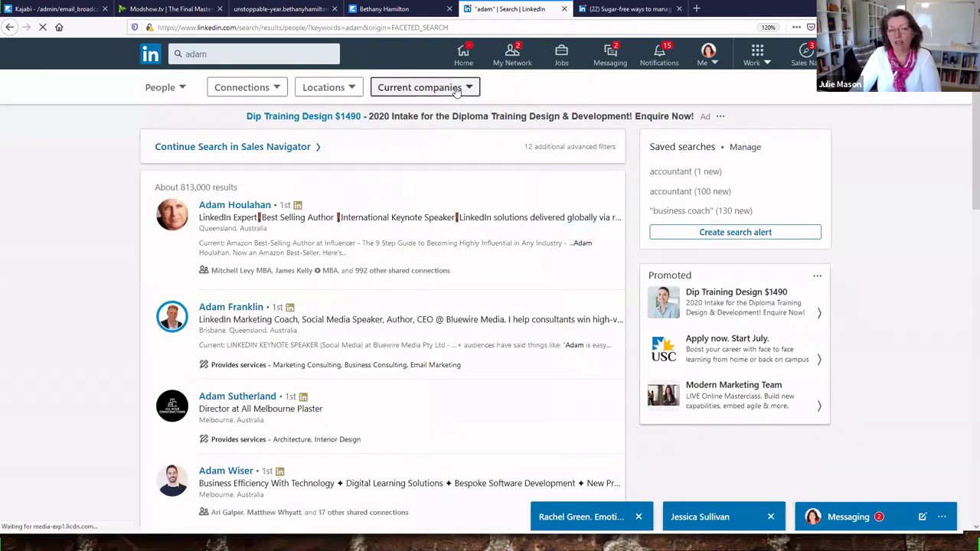
Limit the results to 3rd+ connections and open the profile of the Zenoti ANZ member offering Follow instead of Connect
click(278, 88)
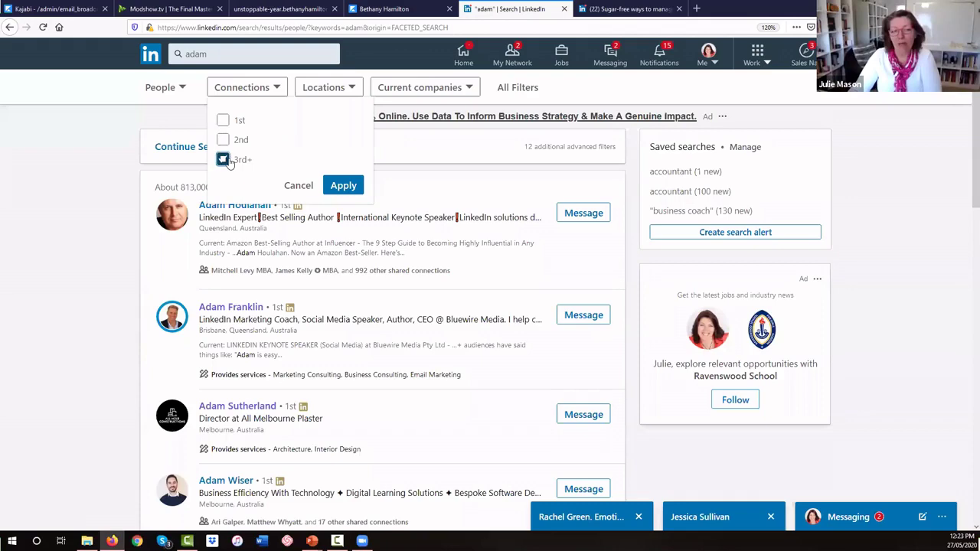
click(348, 188)
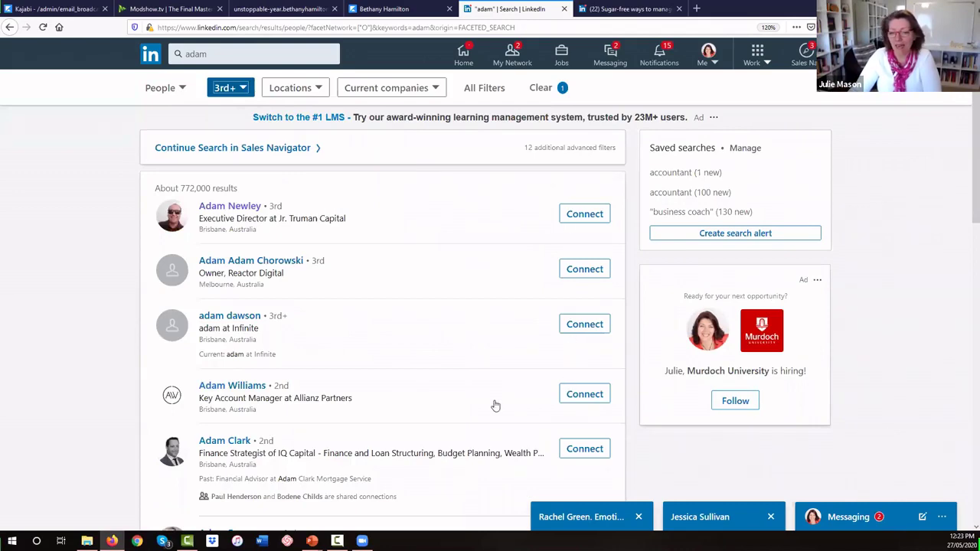
scroll(494, 402, down, 5)
scroll(492, 398, down, 3)
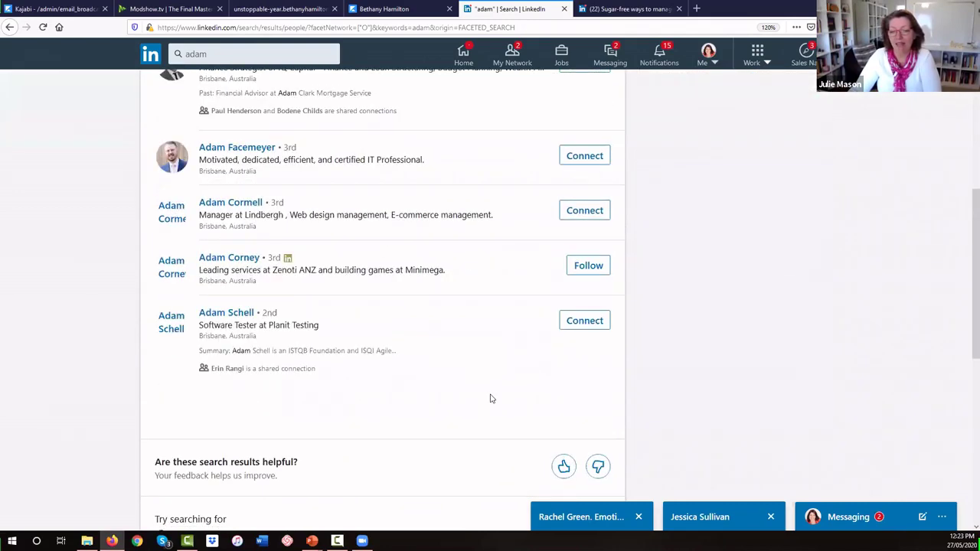
scroll(536, 122, down, 1)
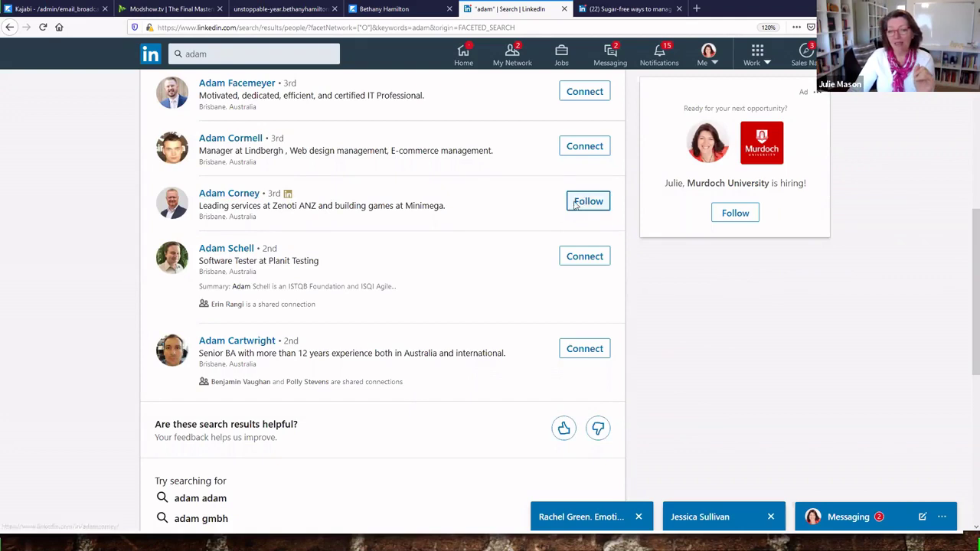
click(237, 195)
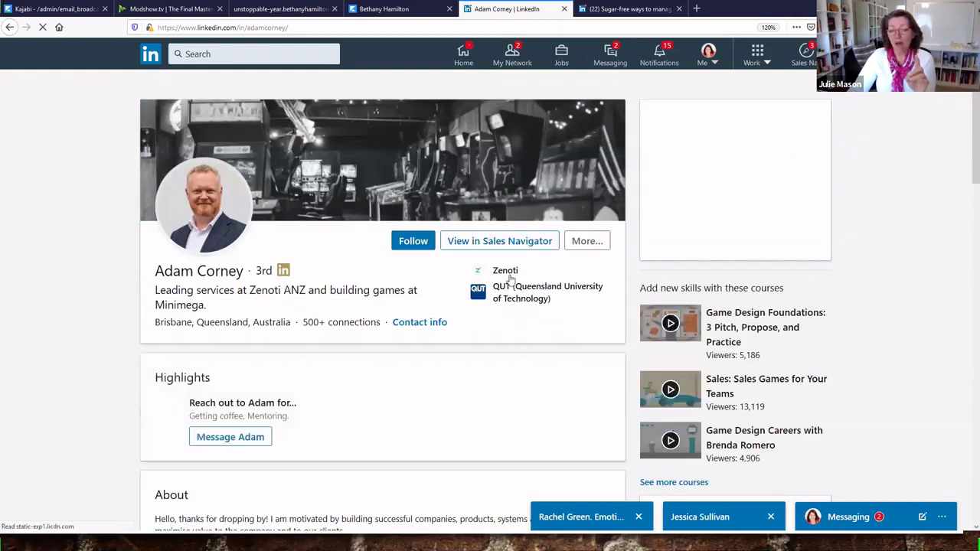
Show the additional actions on the Zenoti ANZ member's profile, including the option to connect
click(581, 252)
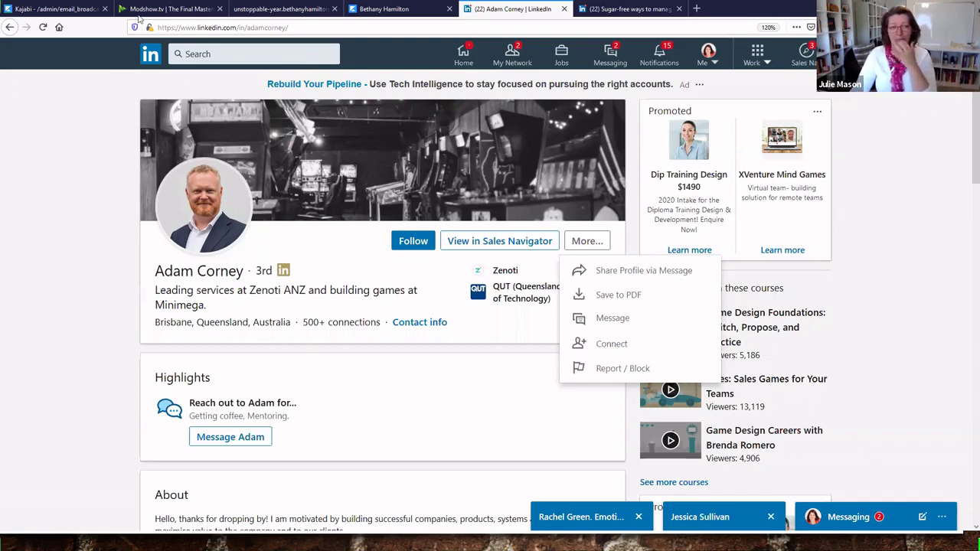
Search LinkedIn for "superyacht" and narrow the results to groups
click(228, 55)
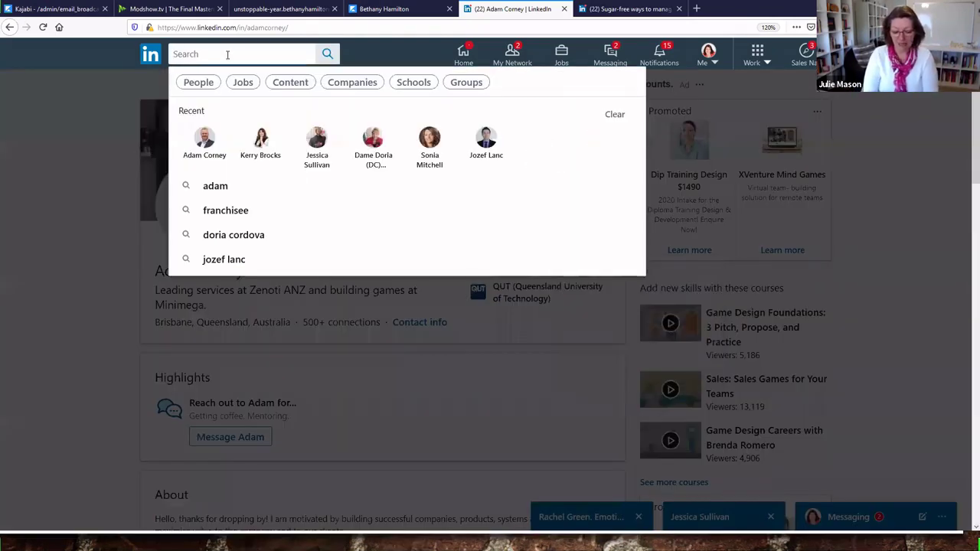
text(superya)
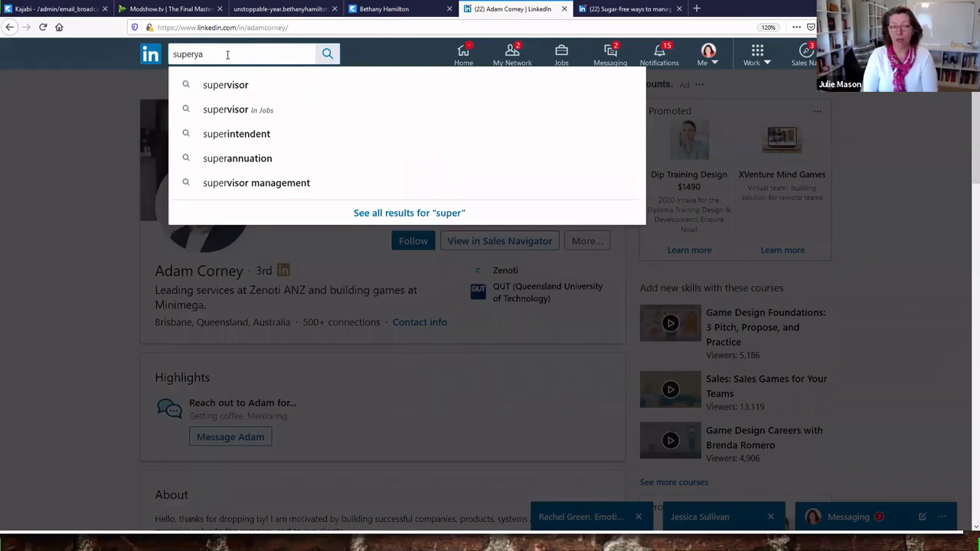
text(cht)
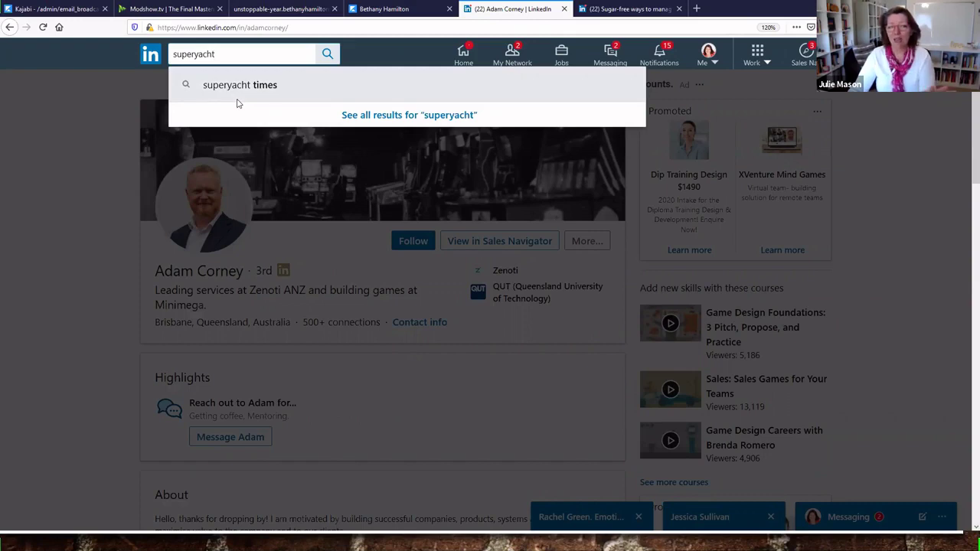
click(327, 54)
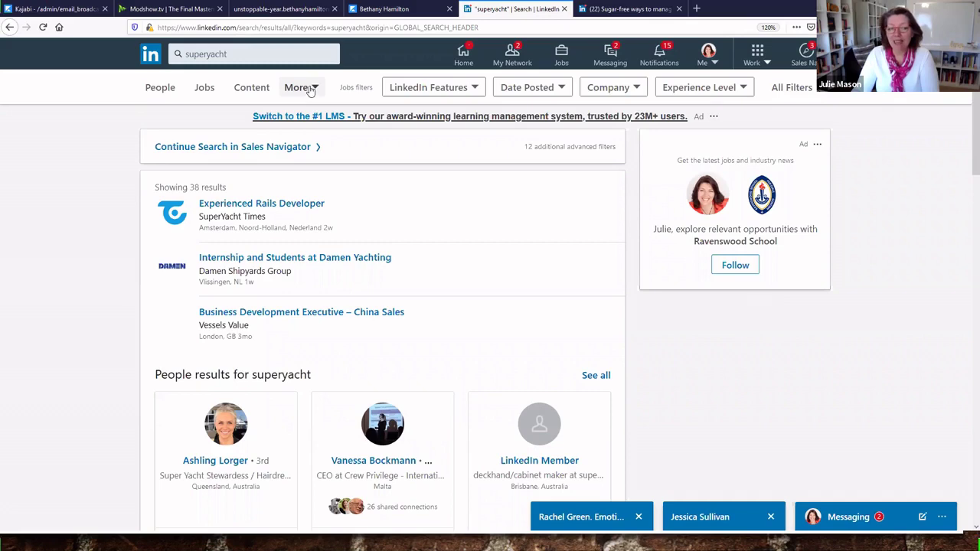
click(310, 89)
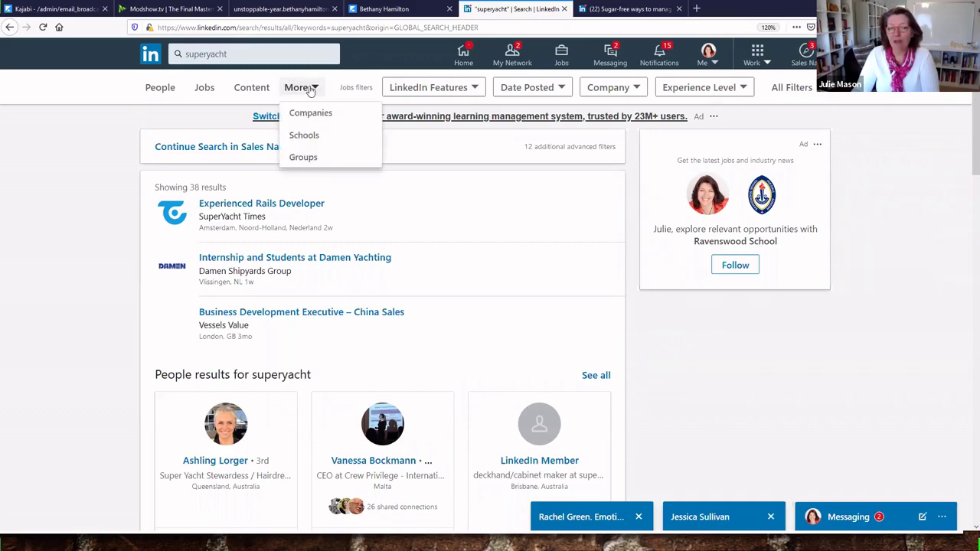
click(302, 158)
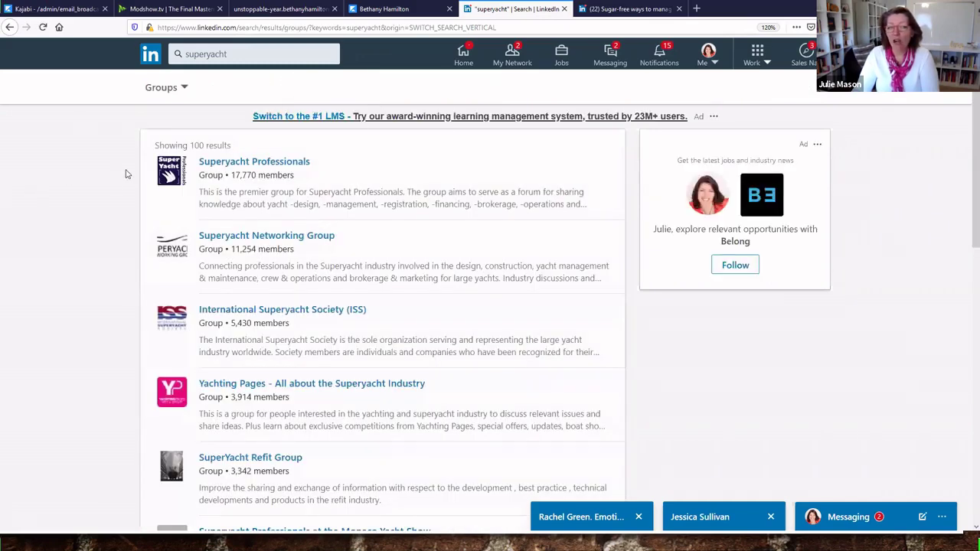
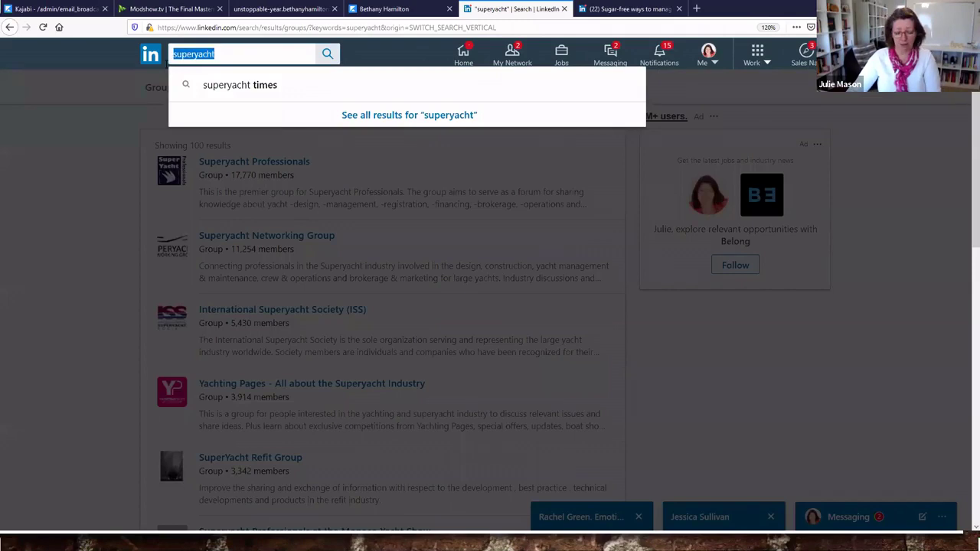
Find the Brisbane Professionals group through search, open it and show its full member list
text(brisban)
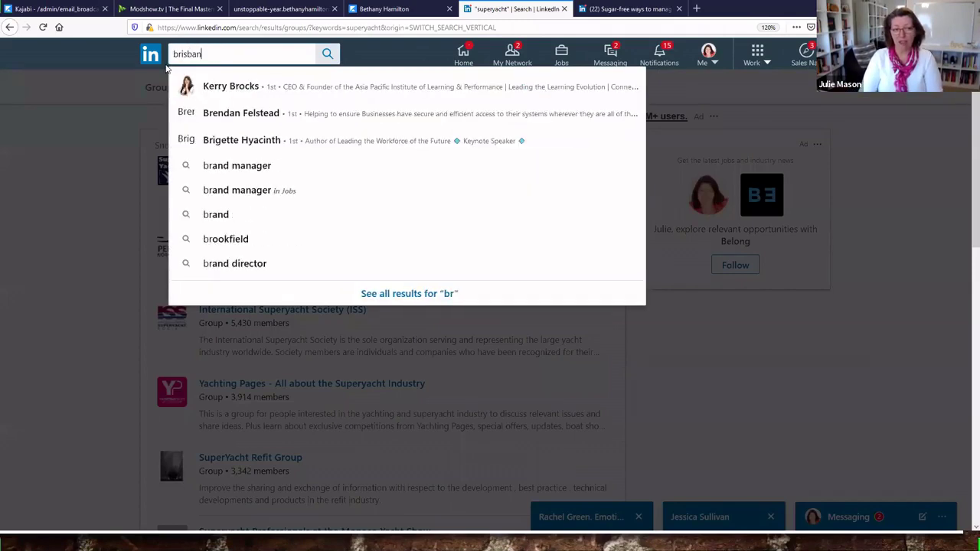
text(e )
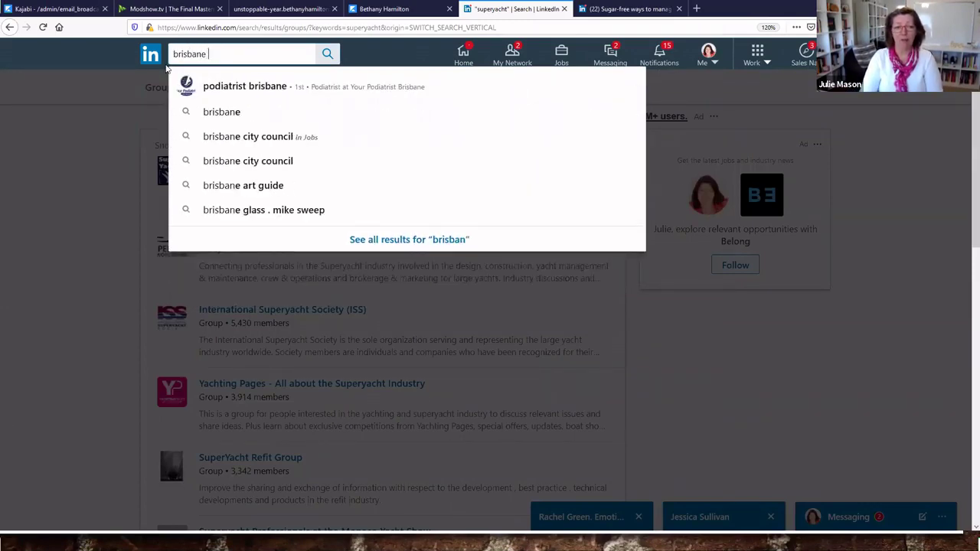
text(profes)
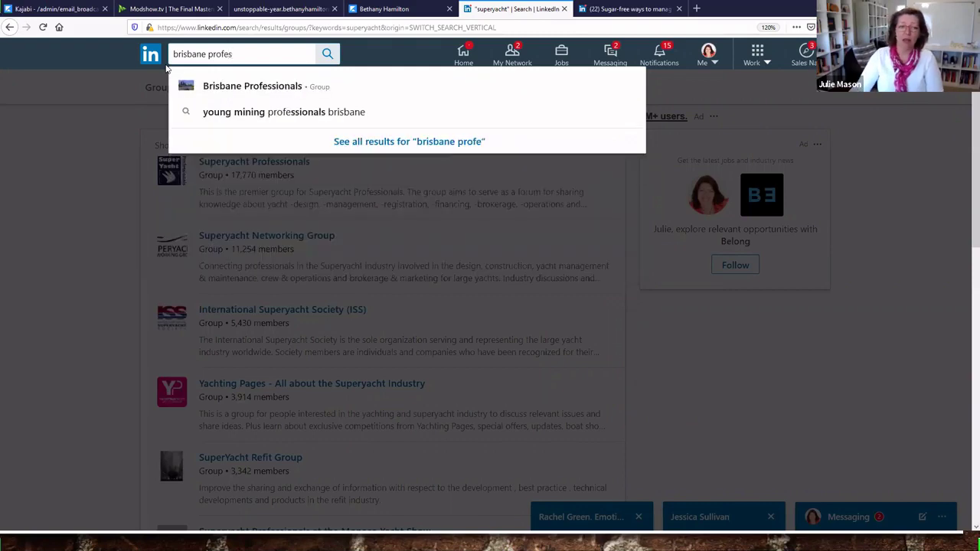
click(215, 90)
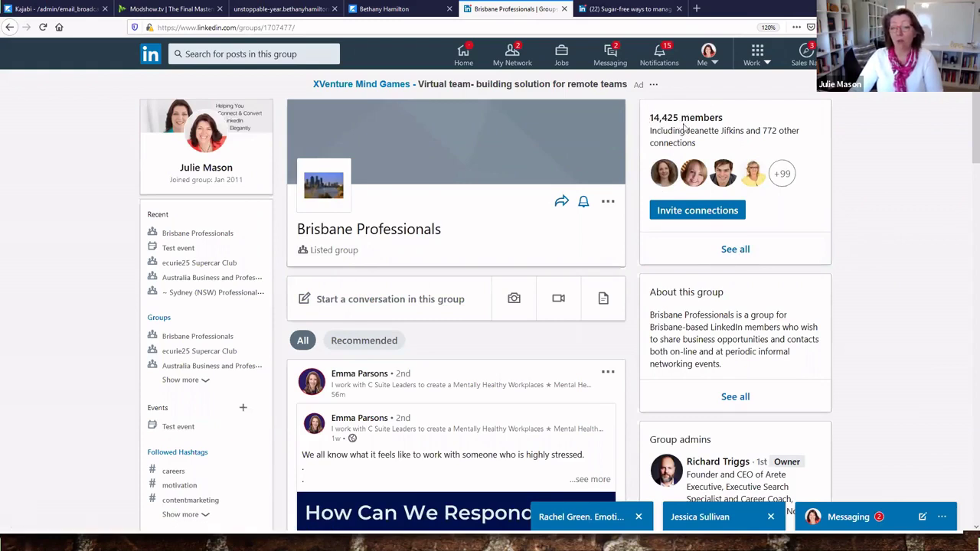
click(733, 251)
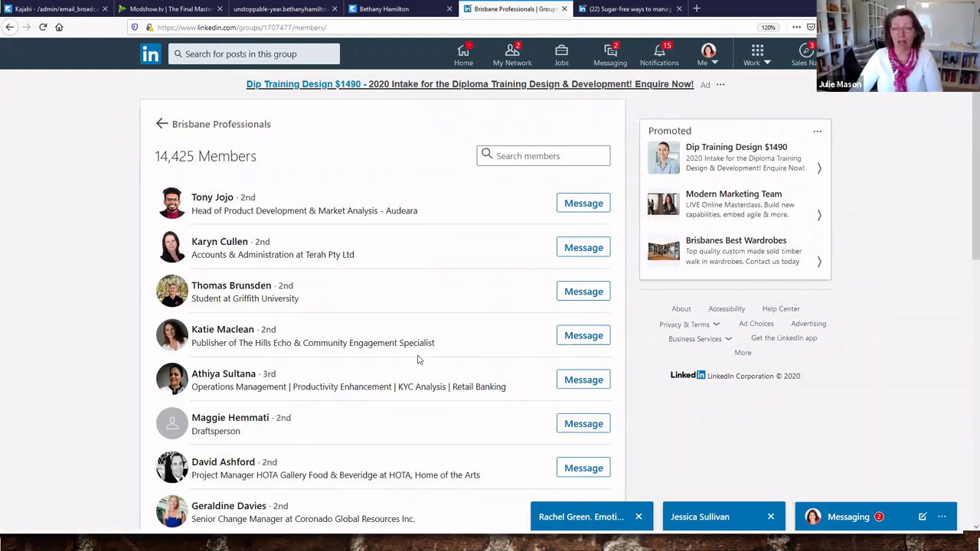
Open the profile of the first listed group member, the Audeara product development head, and start a connection invitation with a note
click(208, 198)
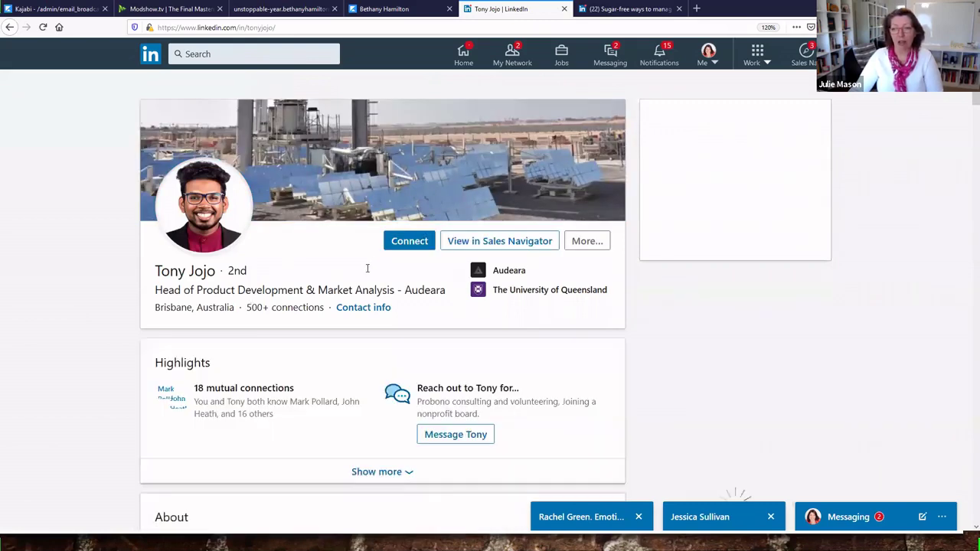
click(402, 242)
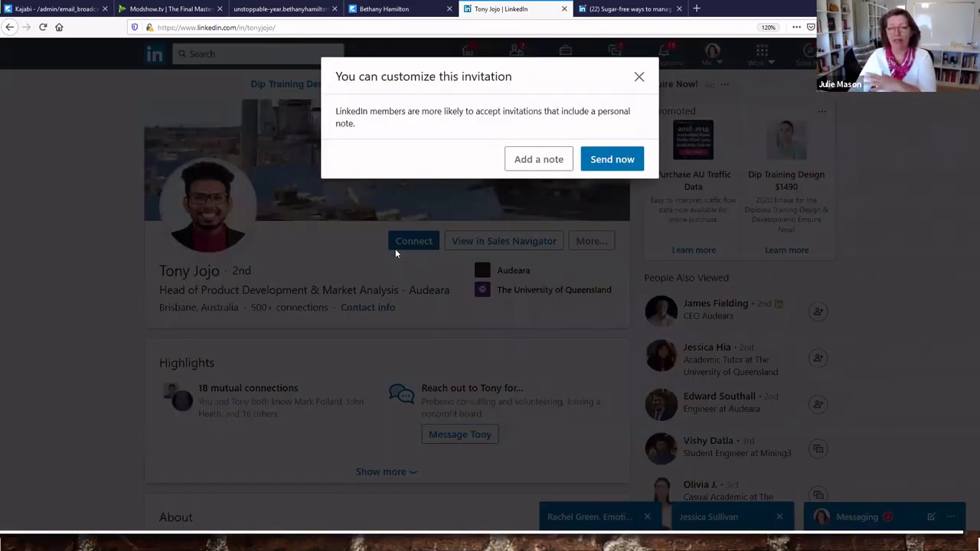
click(536, 164)
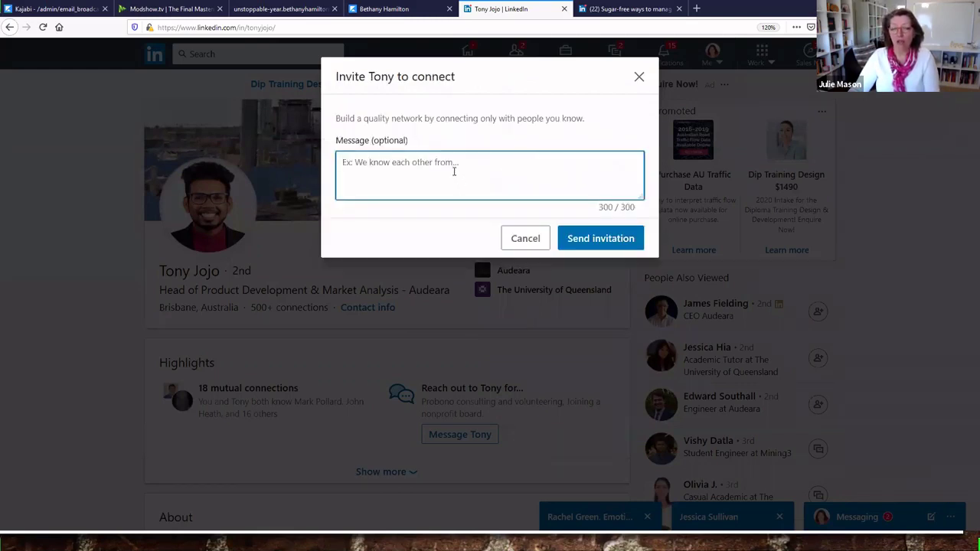
Begin the note with "Hey", the member's first name, a blank line and "I noticed we are both members of Brisbane Professionals here on LinkedIn"
text(Hey Tony  )
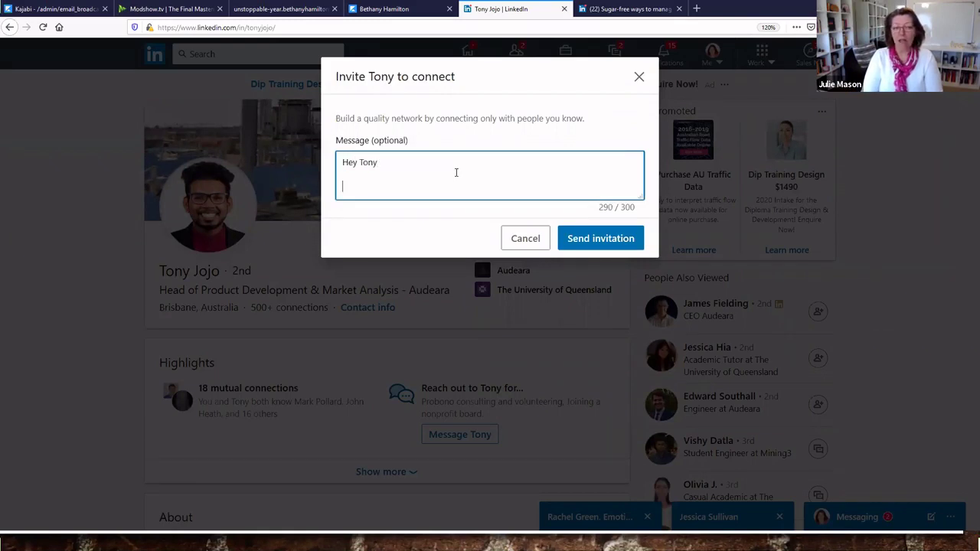
text(I noticed we)
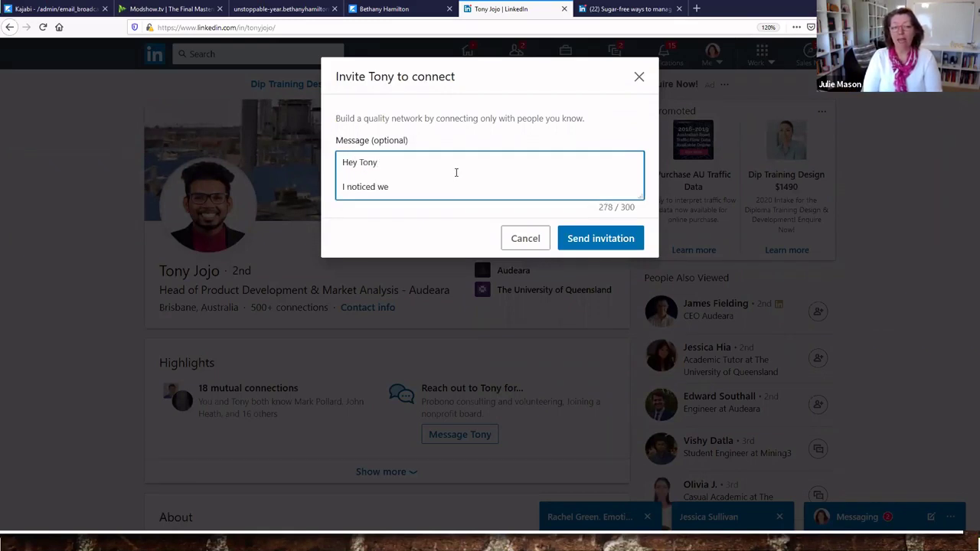
text( are both mem)
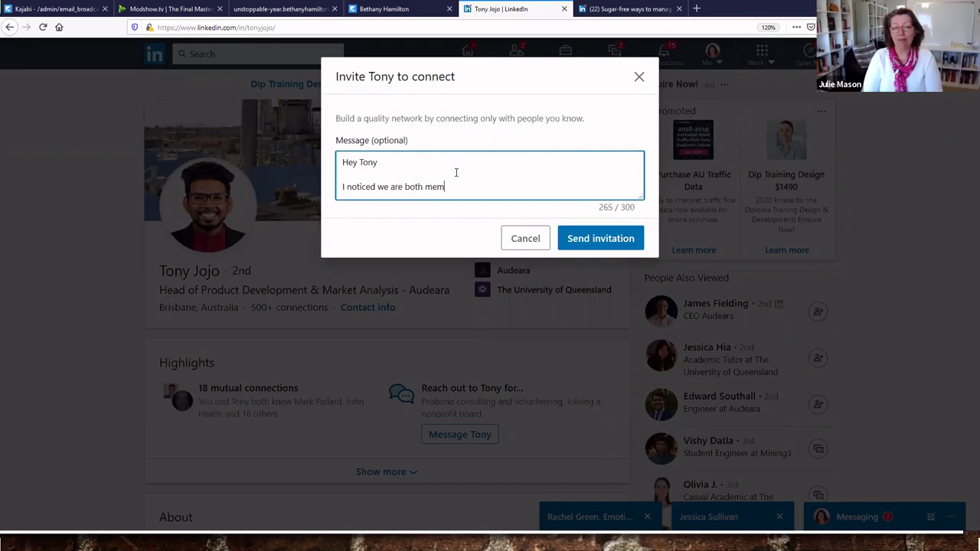
text(bers of Brisb)
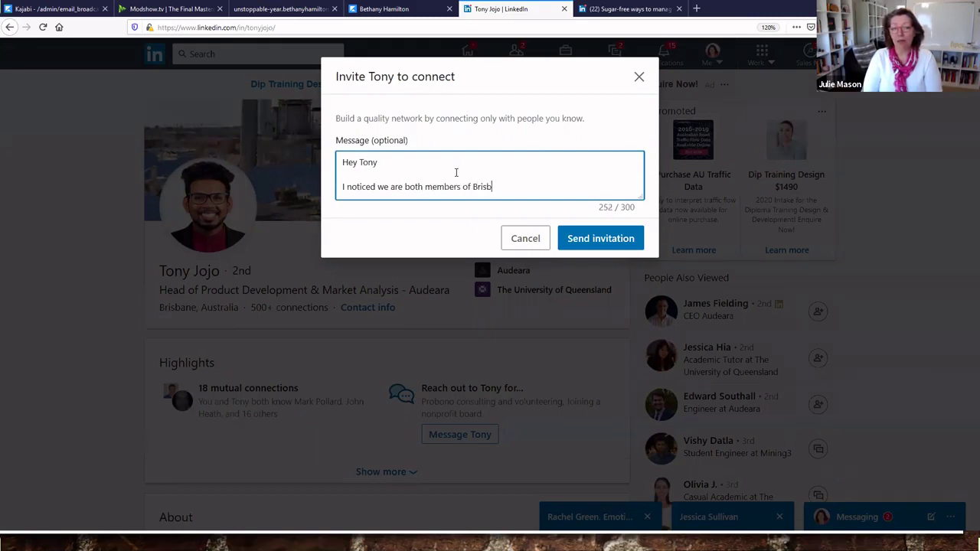
text(ane Professionals her)
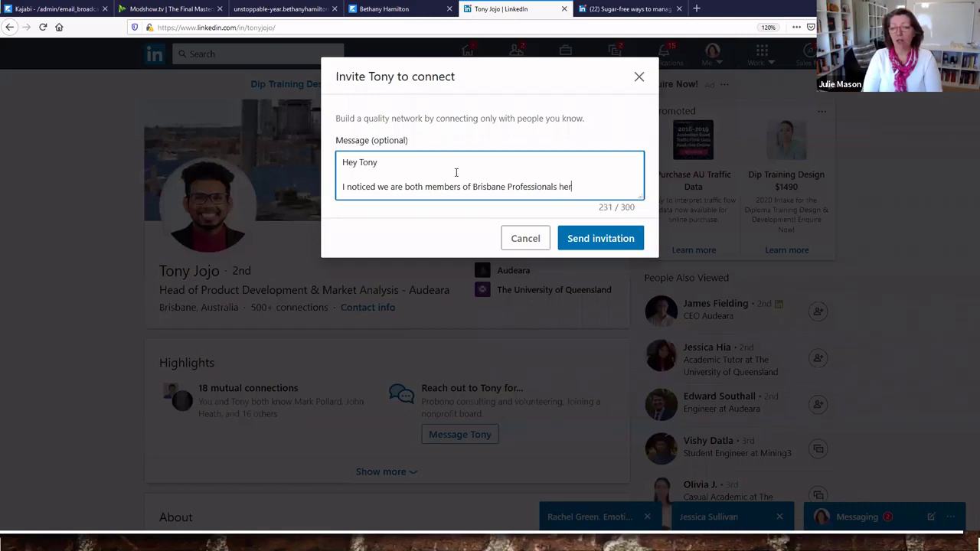
text(e on LinkedIn)
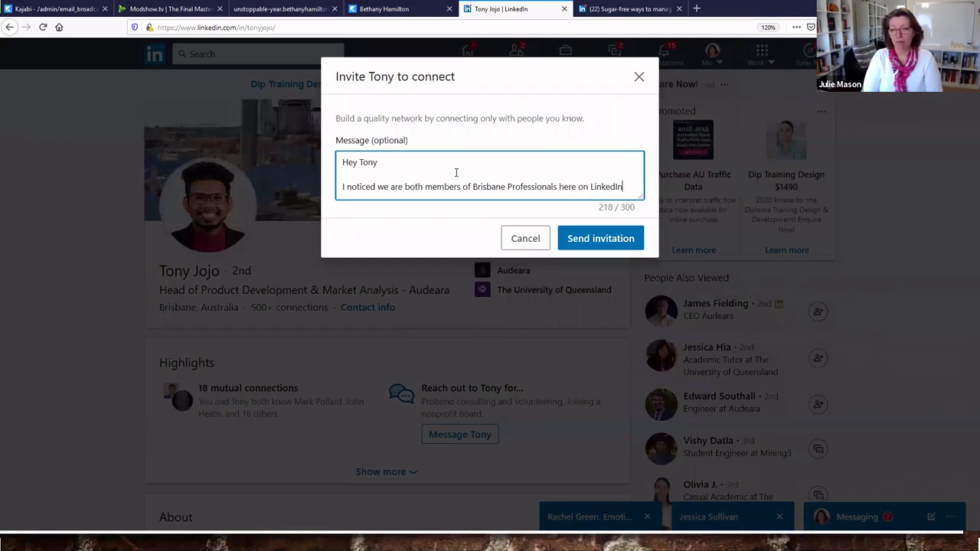
Continue the note with ", I'd love to get to know more about what you do and if there may be some good synergy in us connecting."
text(, I'm)
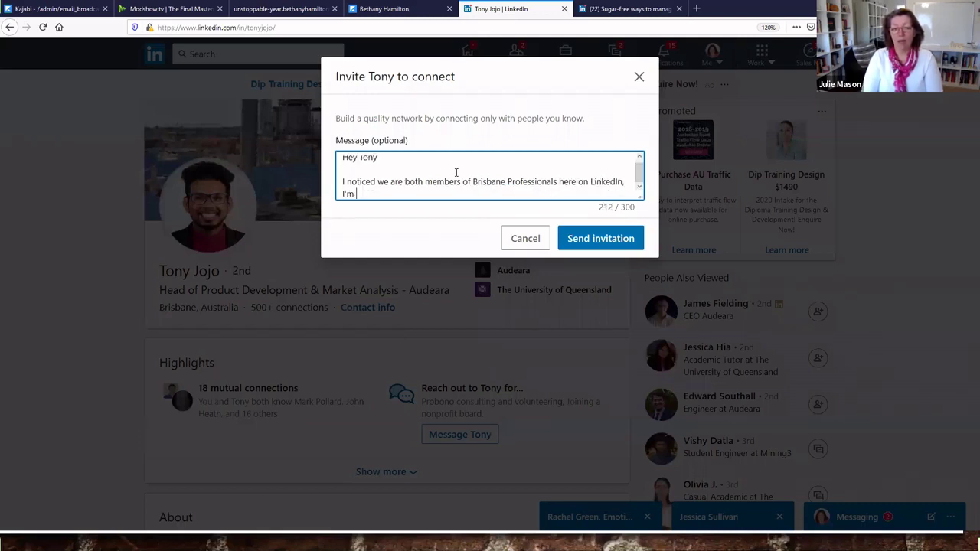
key(BackSpace)
key(BackSpace)
key(BackSpace)
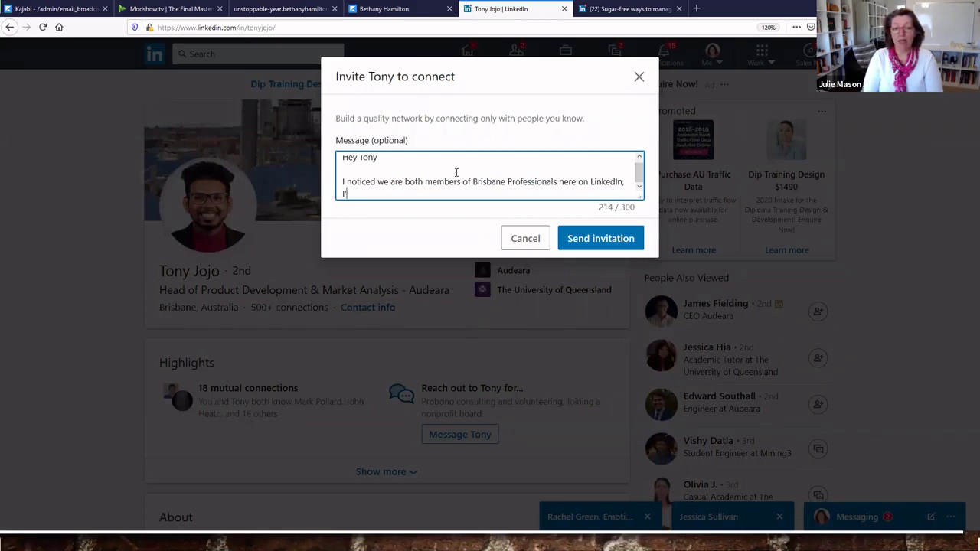
text('d love)
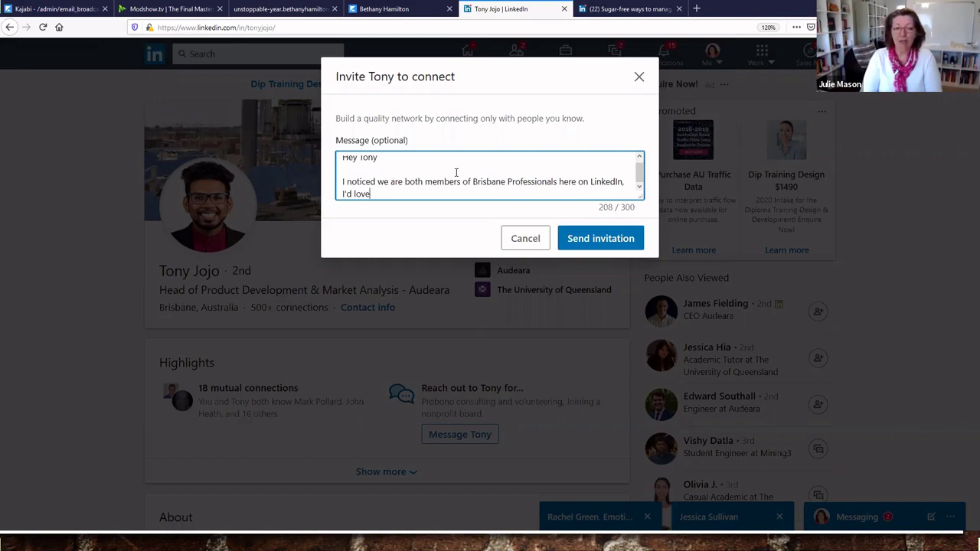
text(to get to k)
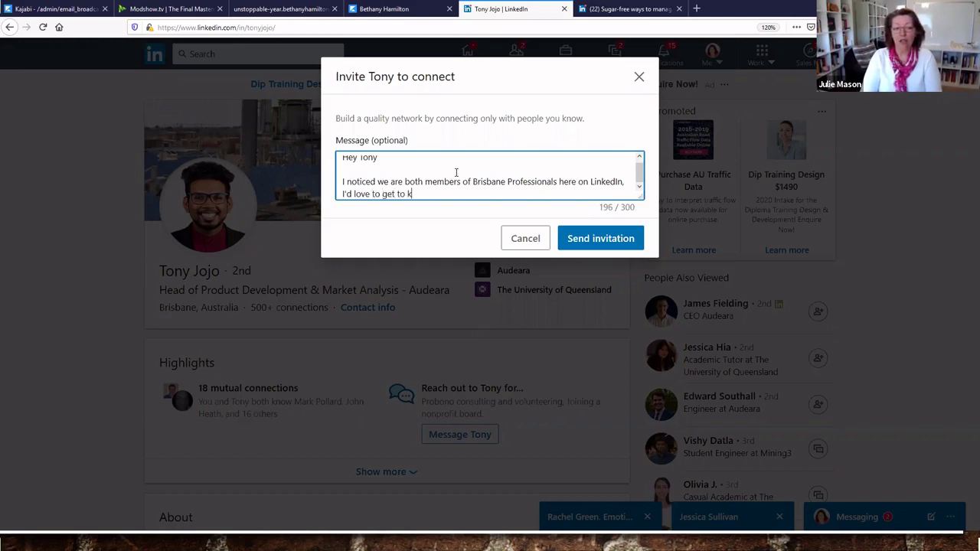
text(now more about what you o)
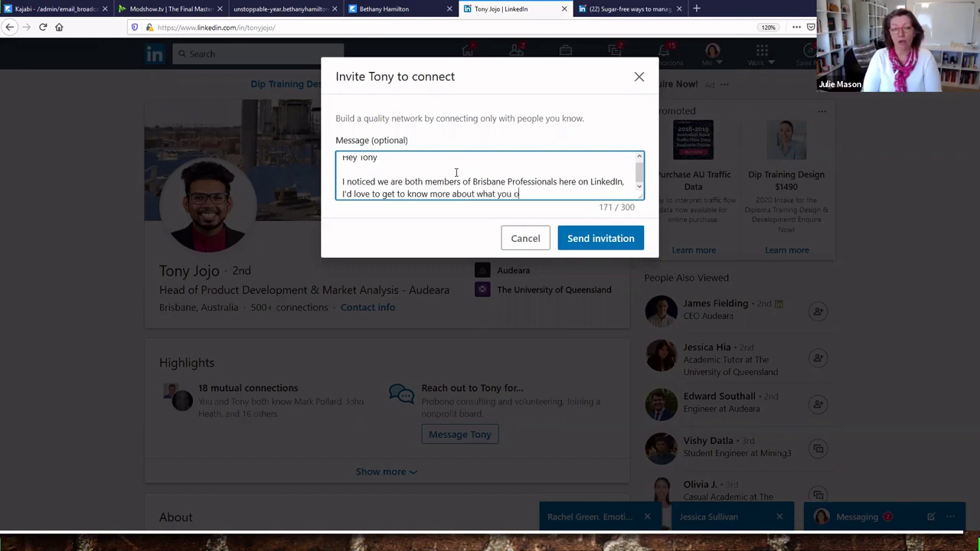
key(BackSpace)
text(do and)
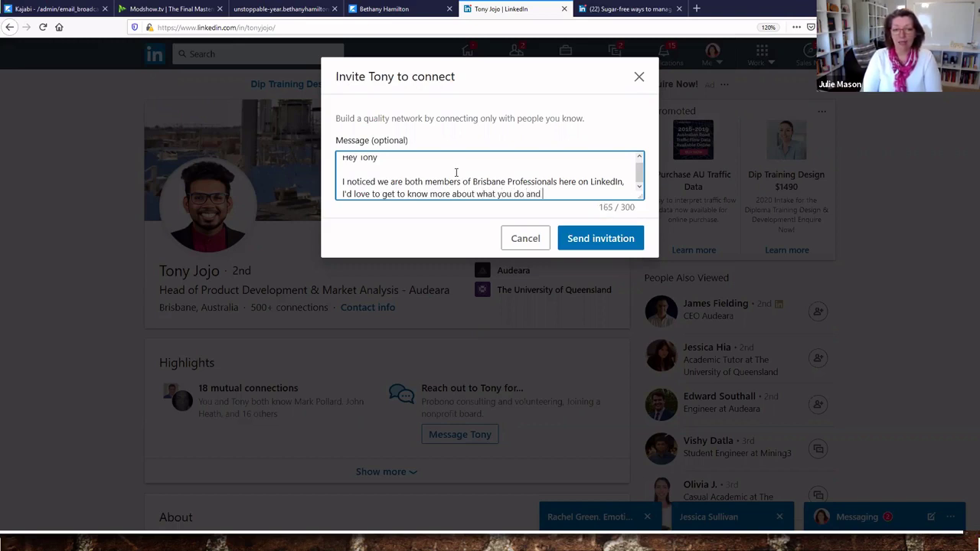
text( if there )
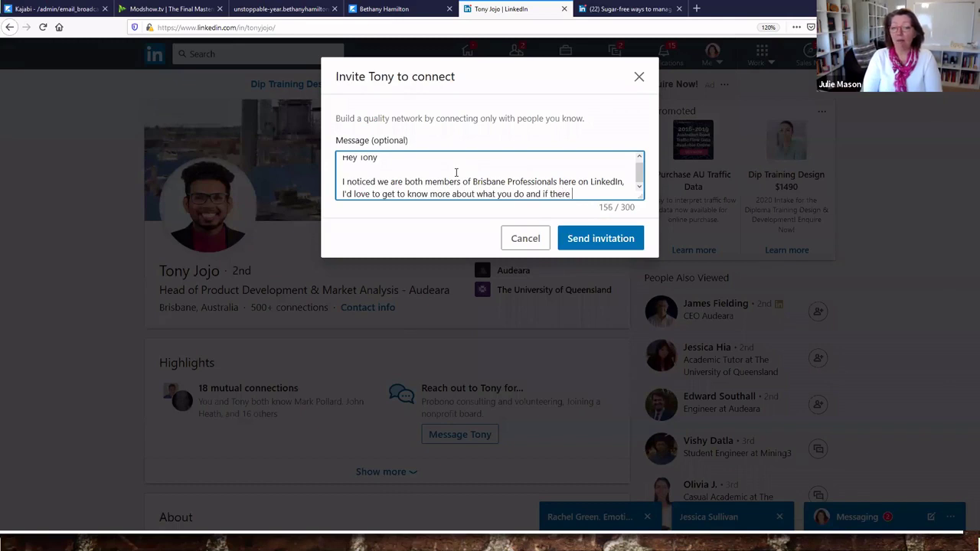
text(may be some)
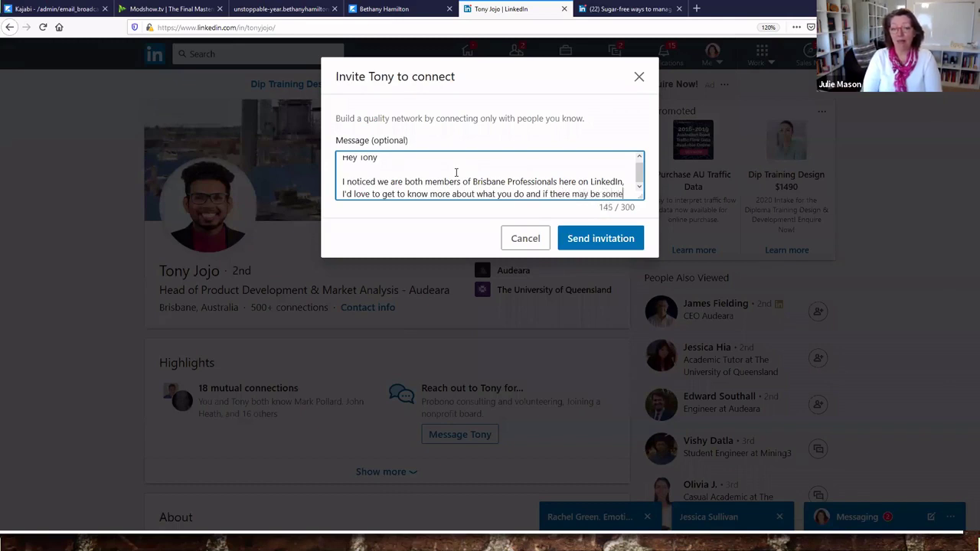
text( good syne)
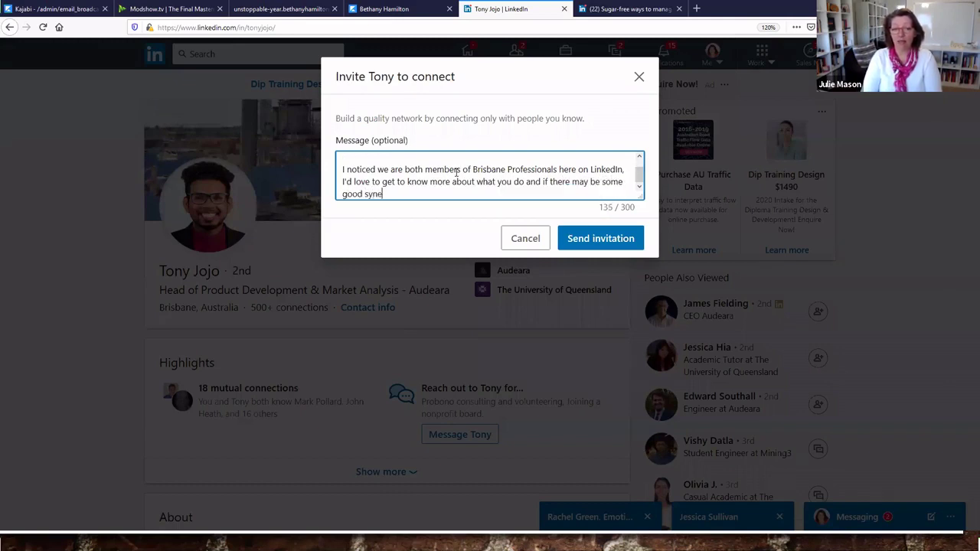
text(rgy in u)
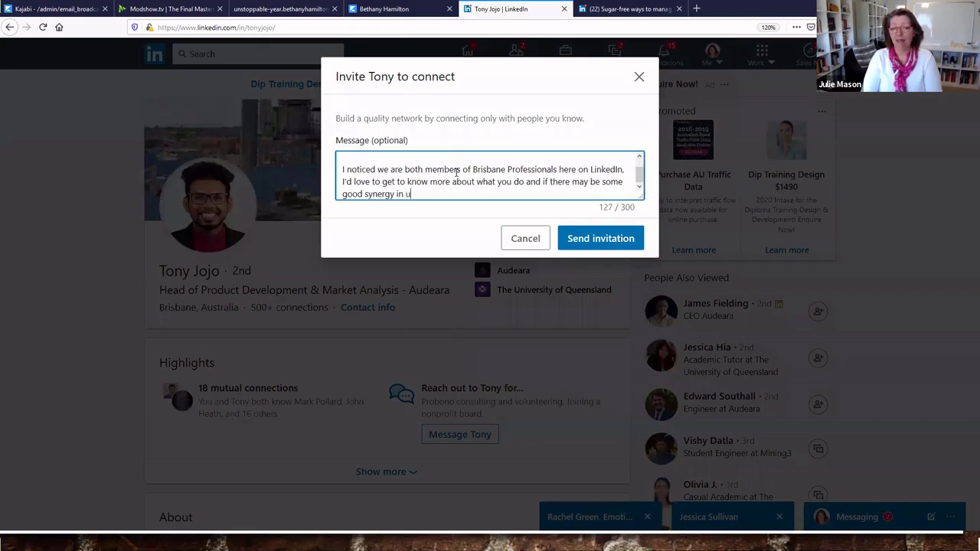
text(s connecting.)
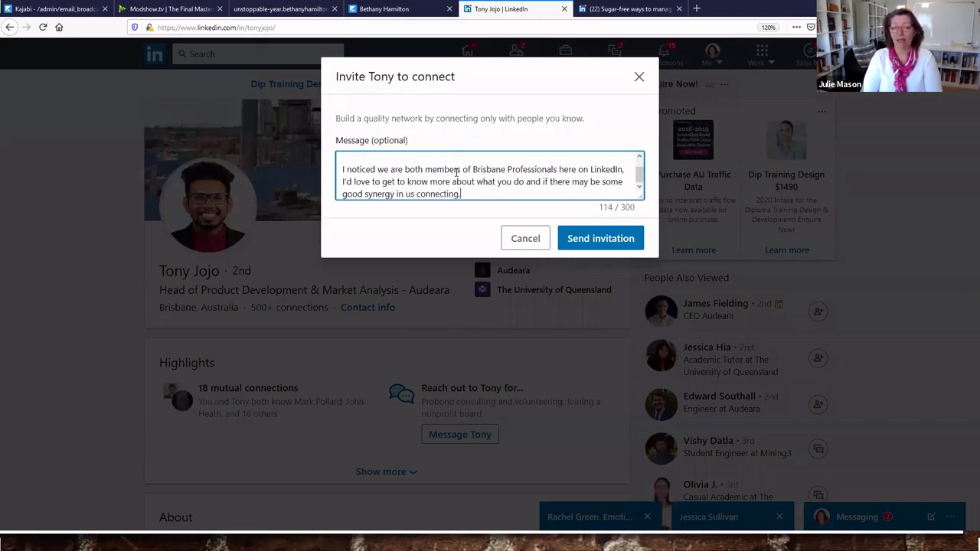
Sign off the note after a blank line with "Cheers" and the sender's first name on the following line
key(Return)
key(Return)
text(Cheers)
key(Return)
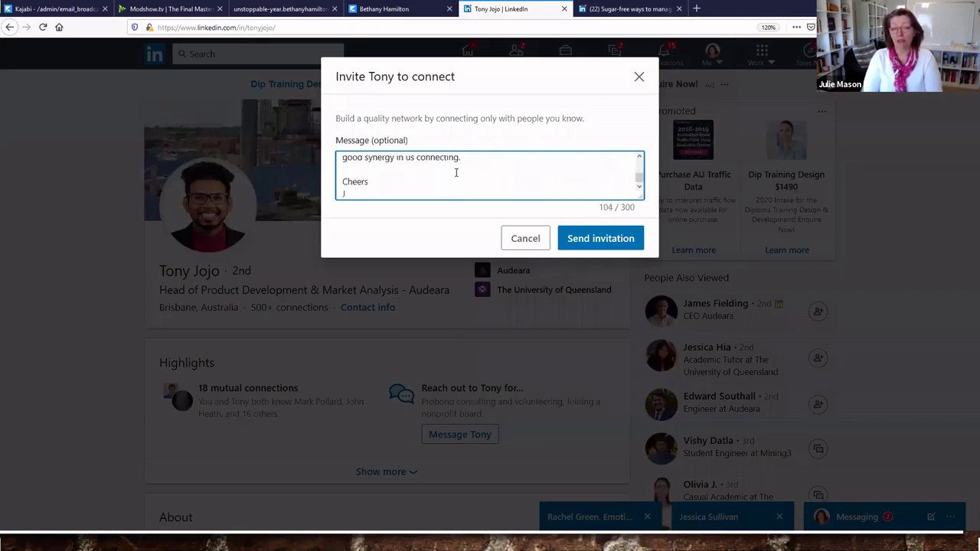
text(Julie)
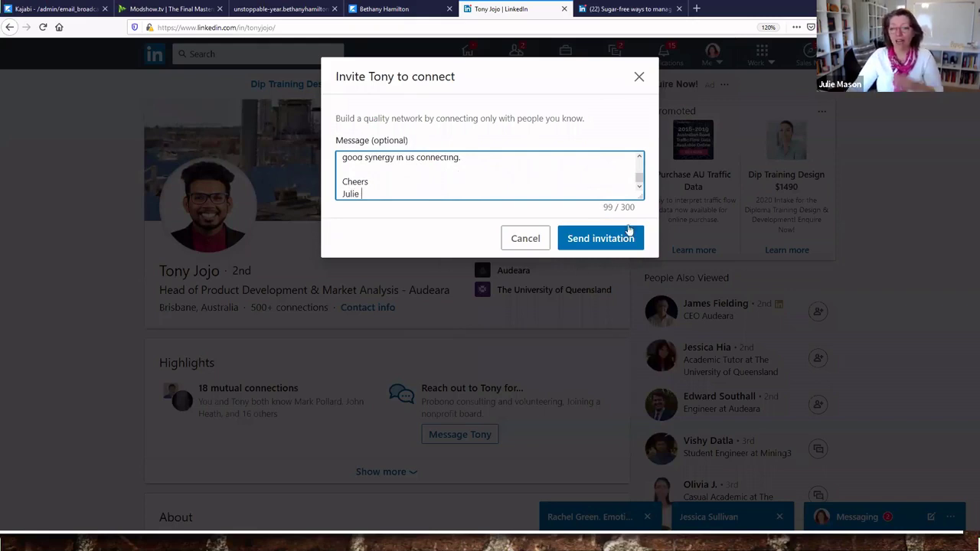
Enlarge the note field to show the whole message, and close the connection invitation without sending it
drag(641, 196, 653, 291)
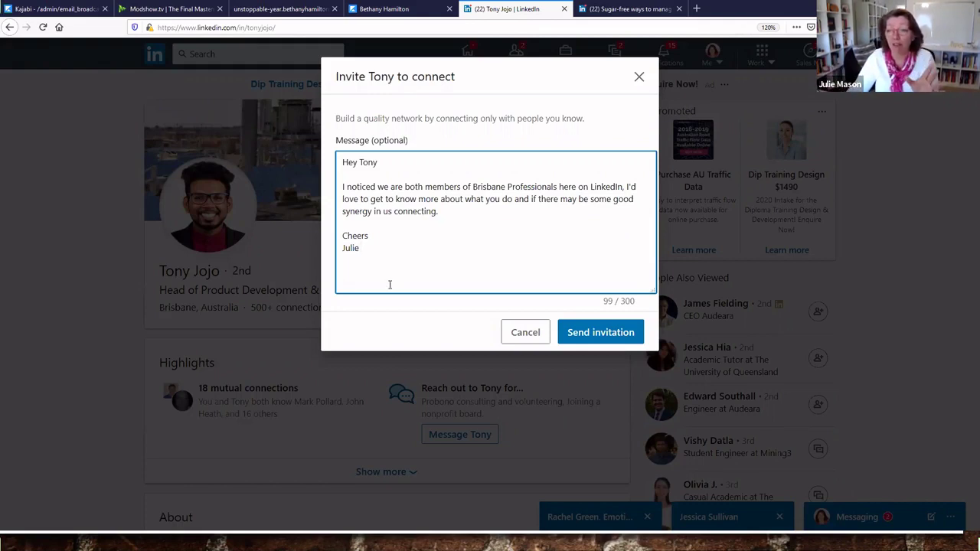
click(636, 82)
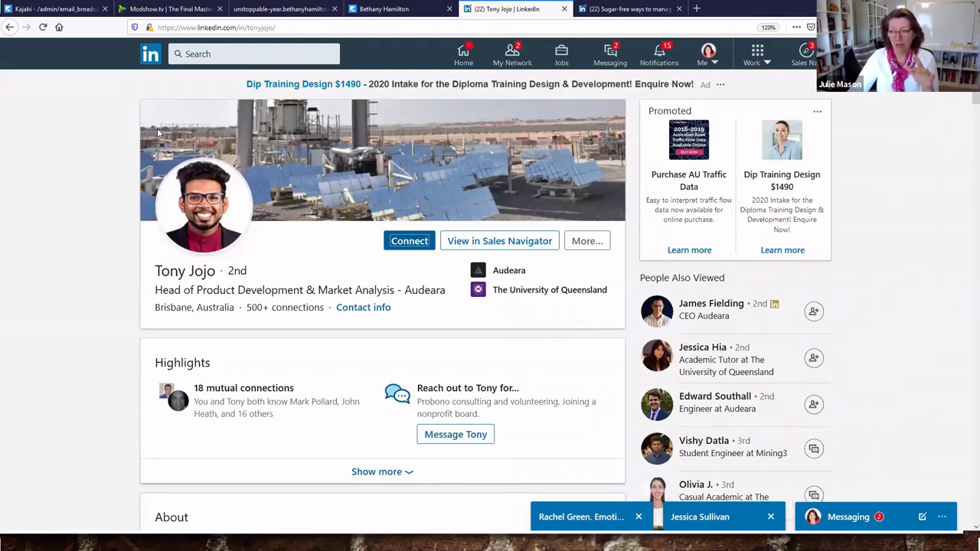
Search LinkedIn for "brisbane" and limit the results to companies
click(274, 58)
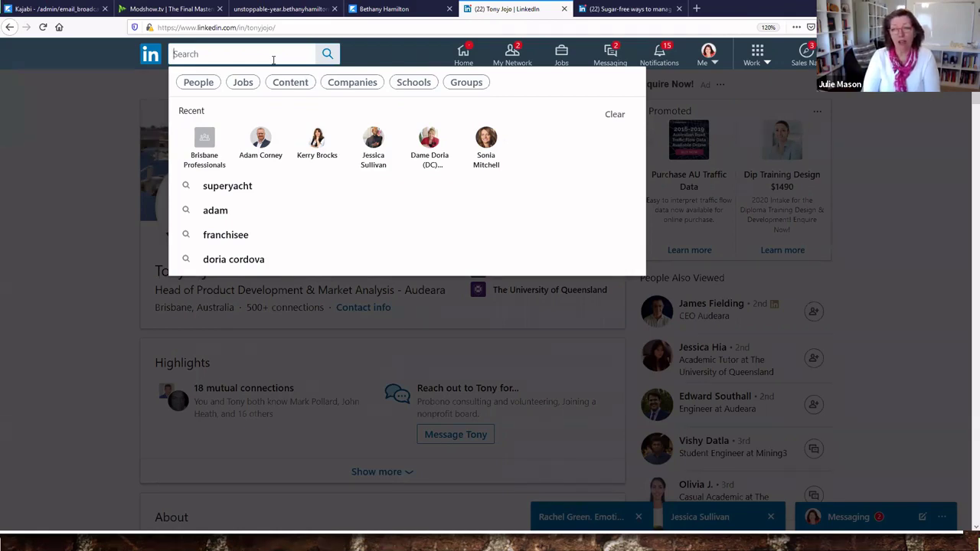
text(brisbane)
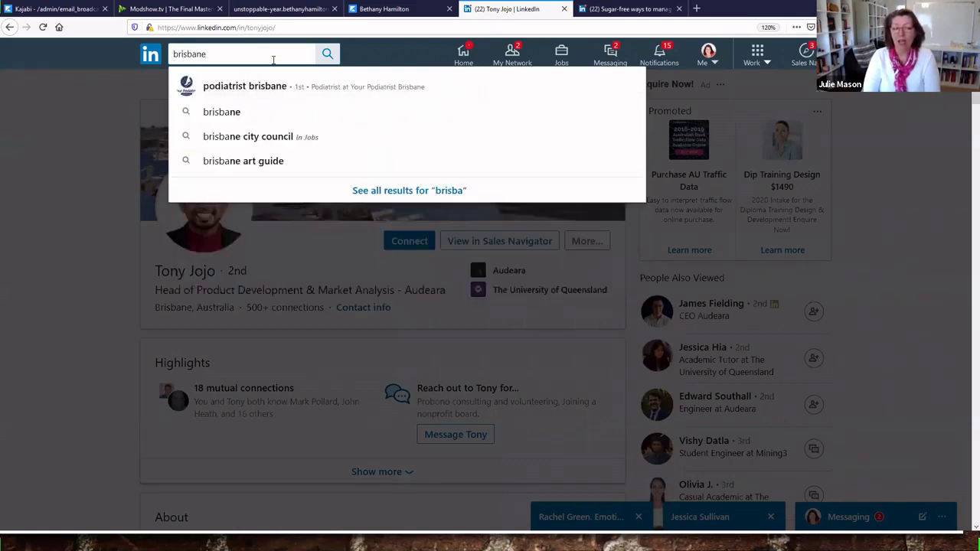
key(Return)
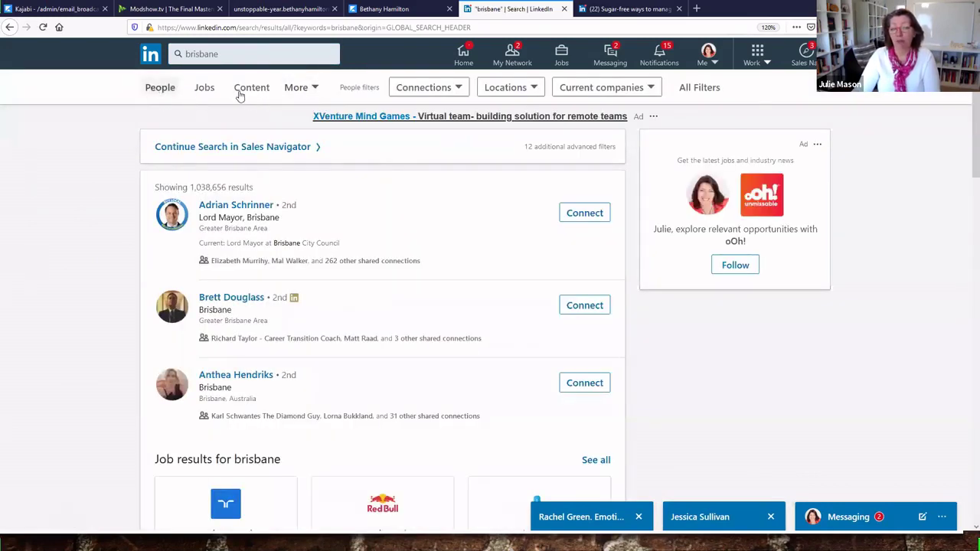
click(312, 88)
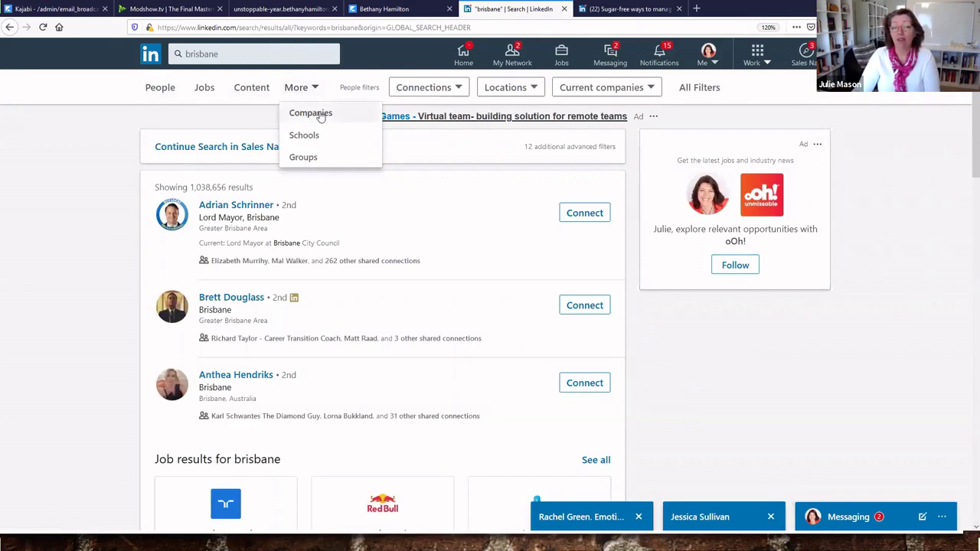
click(309, 113)
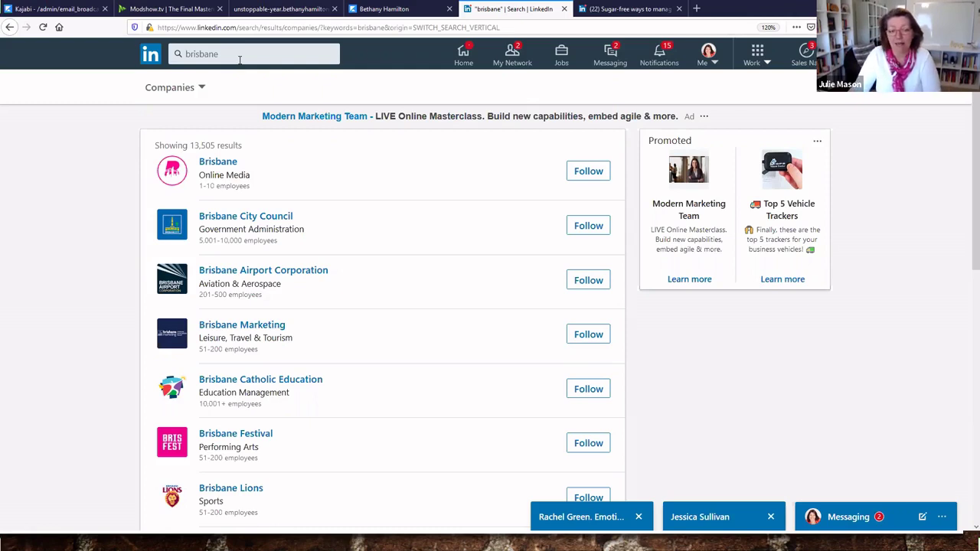
Open the Brisbane Marketing company page from the results and follow it
click(242, 326)
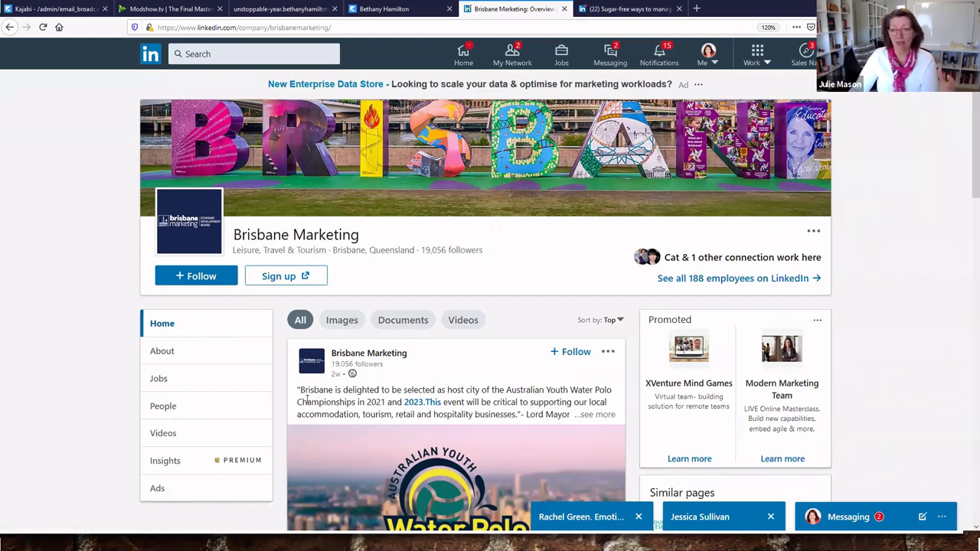
click(182, 277)
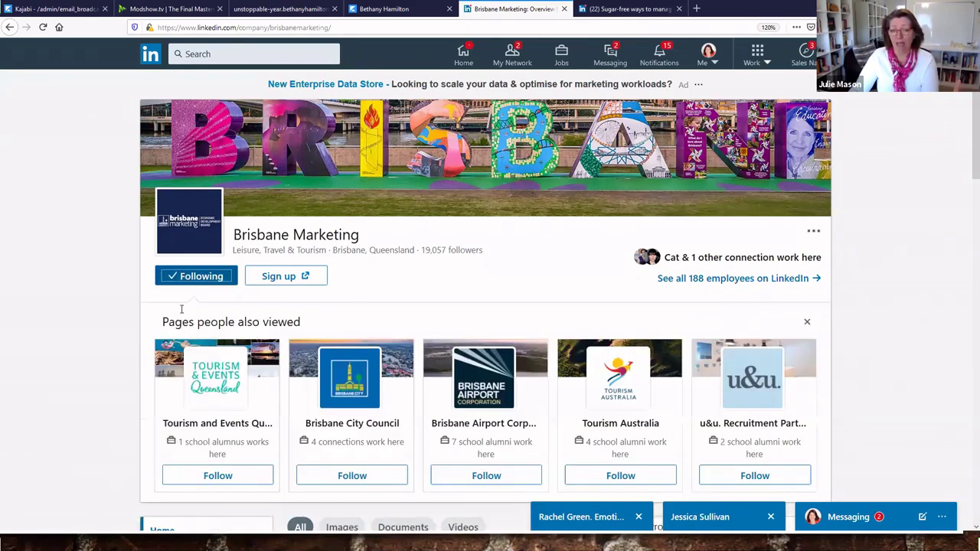
Look through Brisbane Marketing's related pages and posts, and open the list of all its employees on LinkedIn
scroll(350, 297, down, 5)
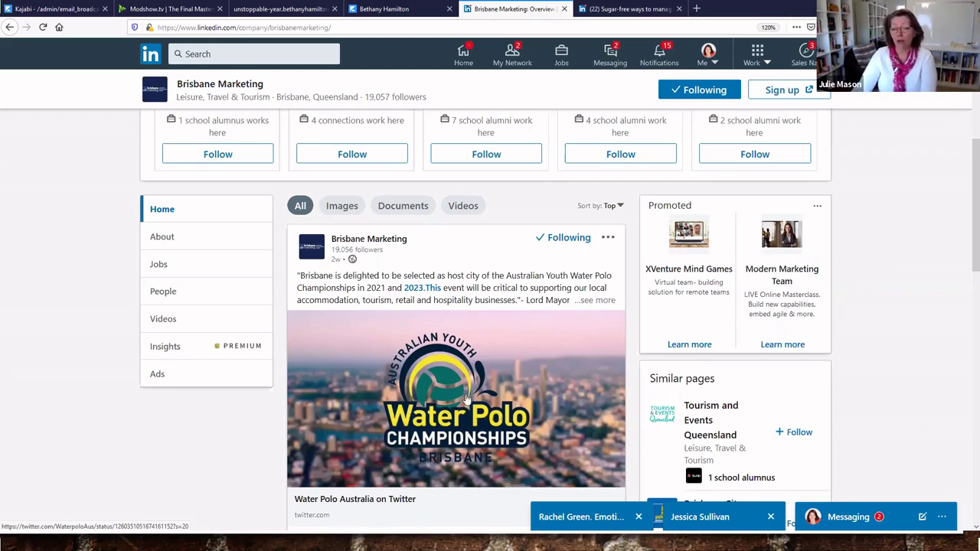
scroll(468, 398, down, 3)
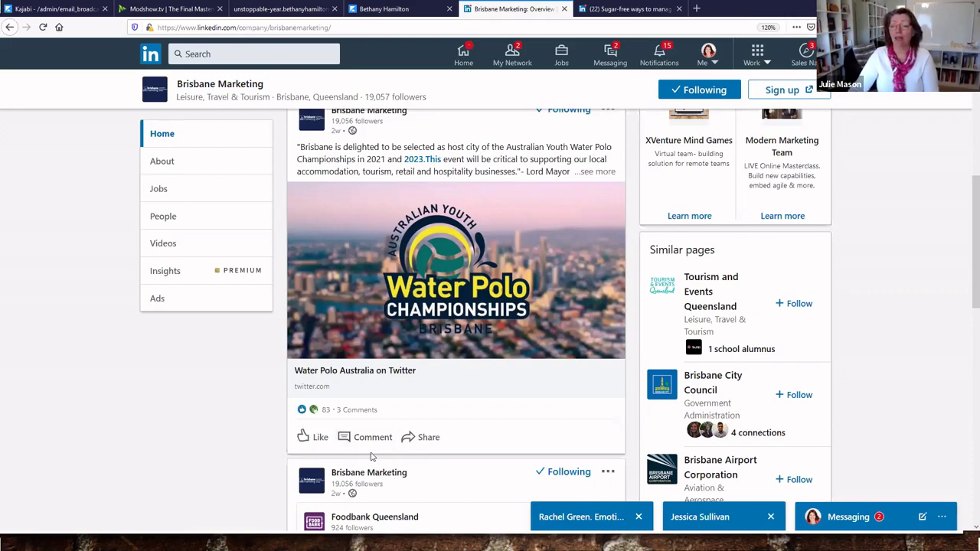
scroll(370, 458, up, 3)
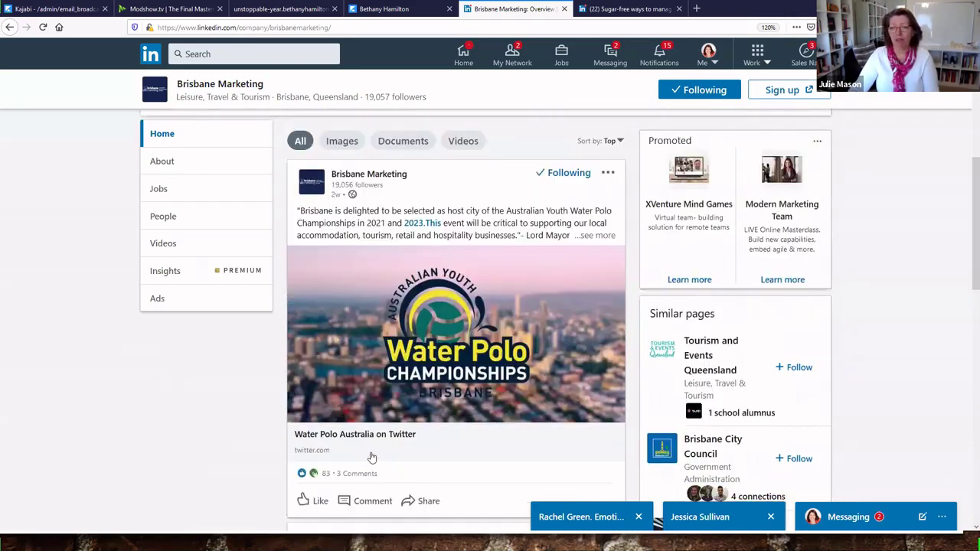
scroll(372, 452, up, 5)
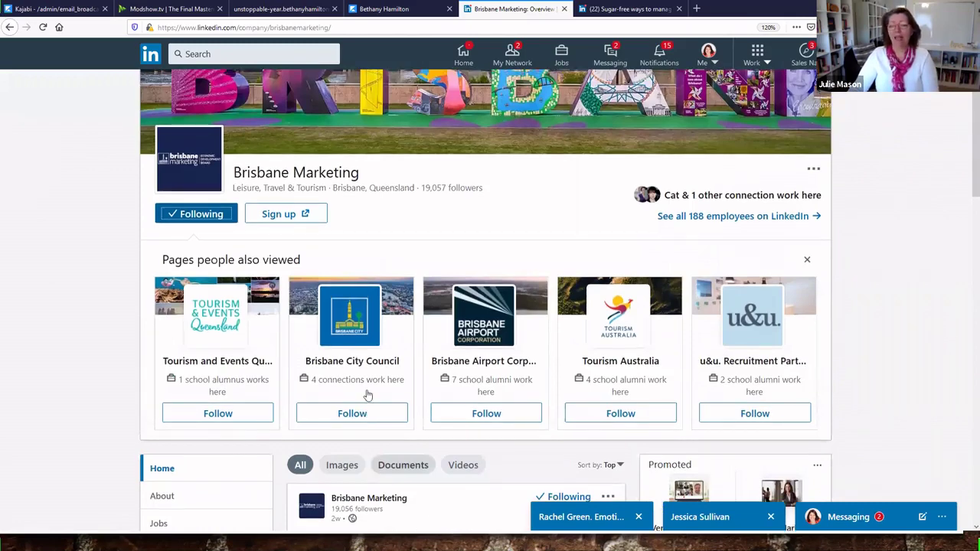
scroll(369, 395, up, 1)
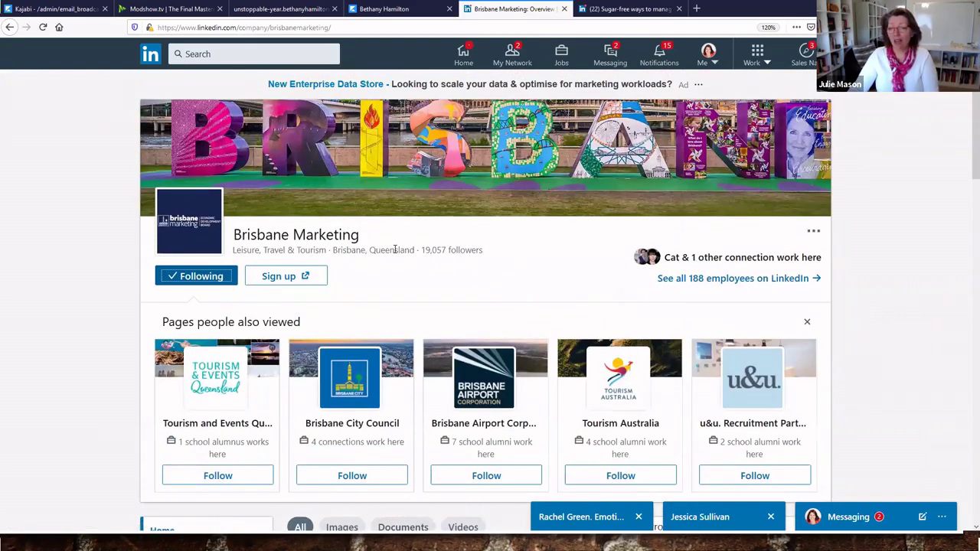
click(733, 280)
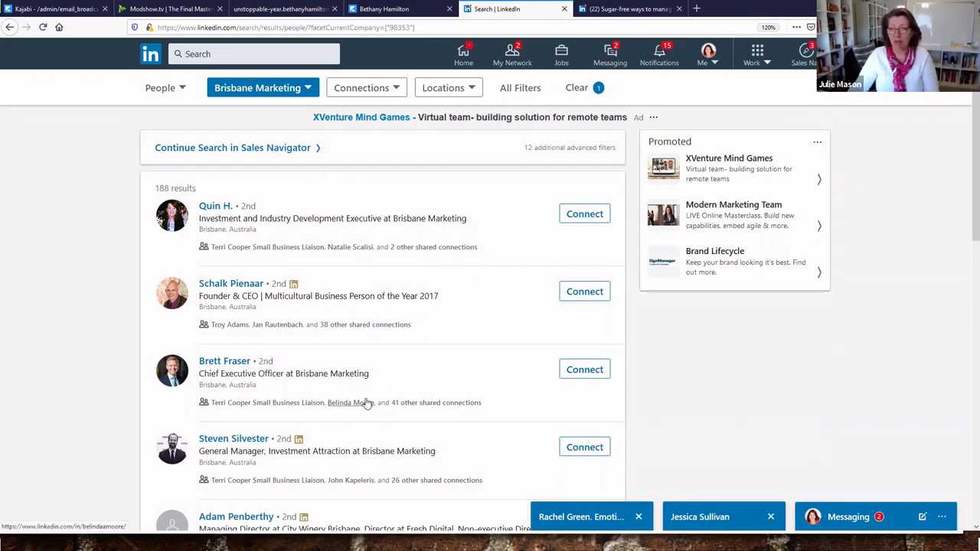
mouse_move(368, 404)
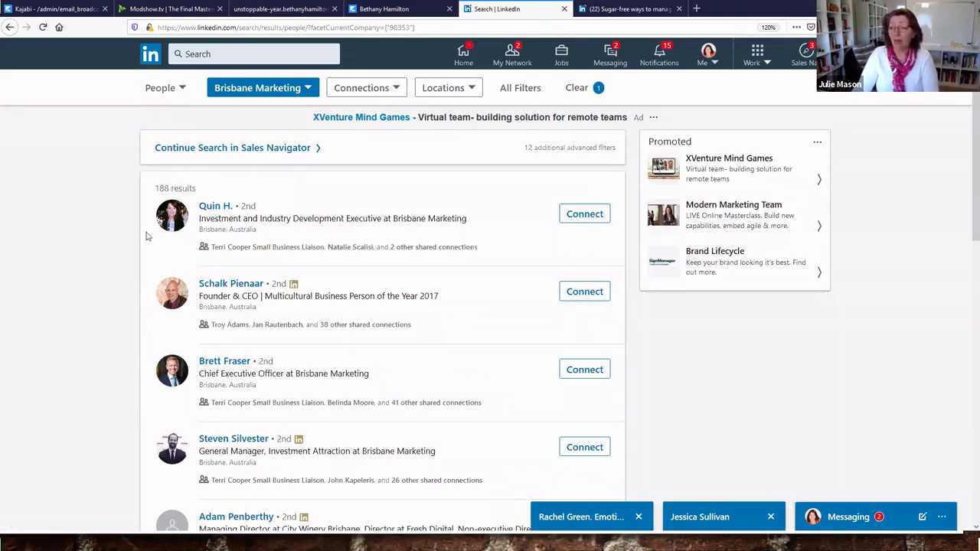
Return to the Brisbane Marketing page, reopen its employee list and look through the people who work there
click(10, 26)
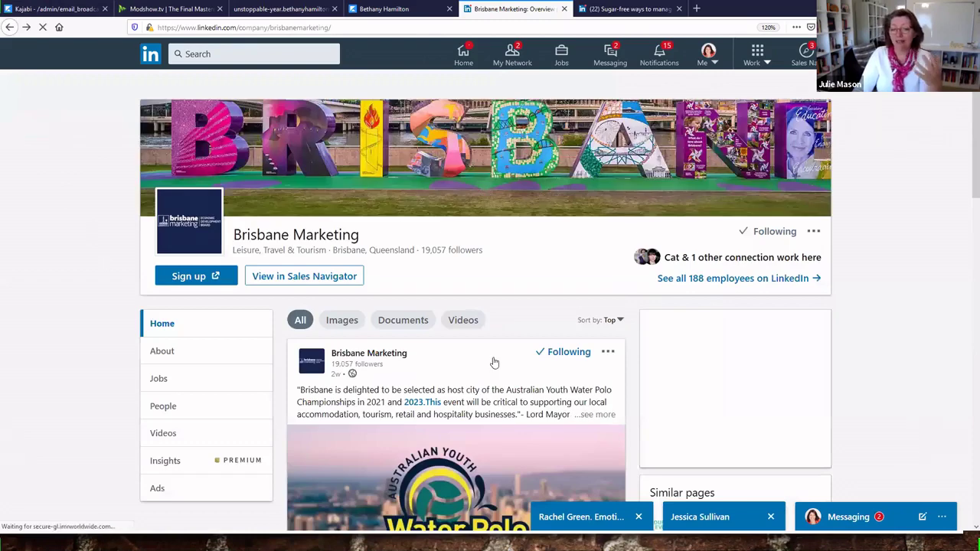
click(716, 283)
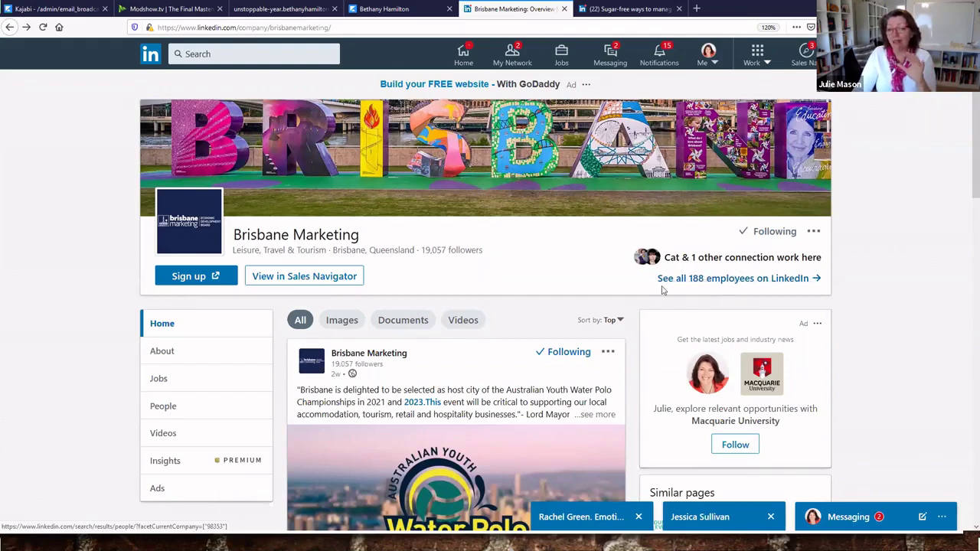
click(728, 279)
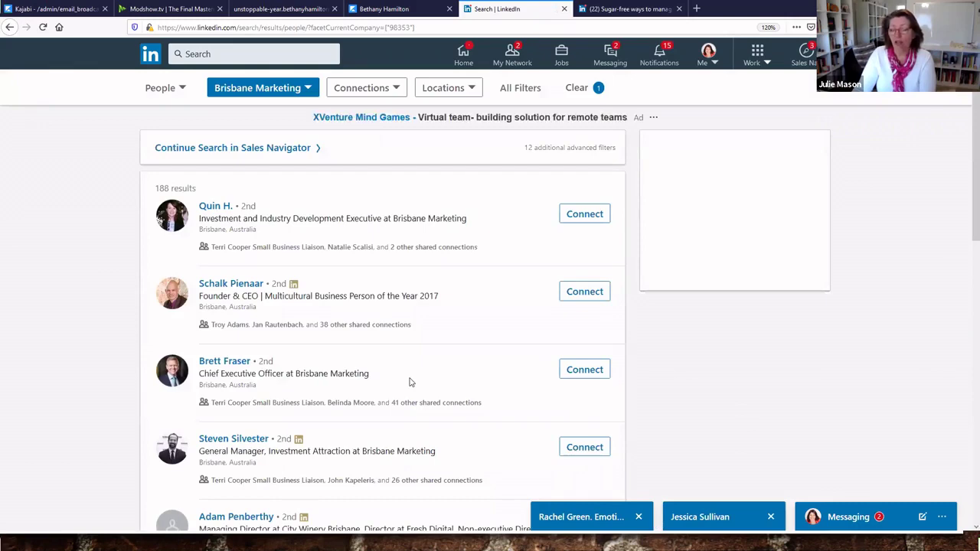
scroll(409, 382, down, 3)
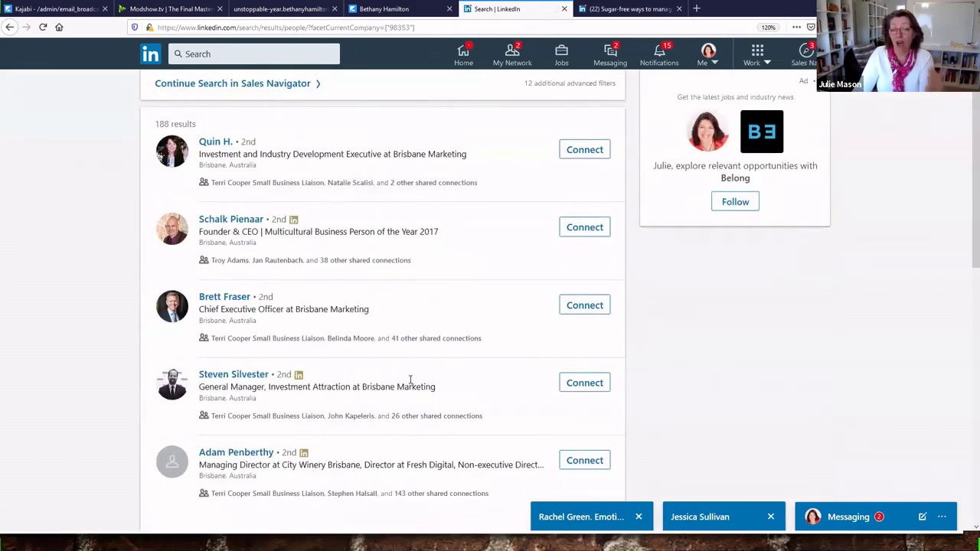
scroll(409, 382, down, 1)
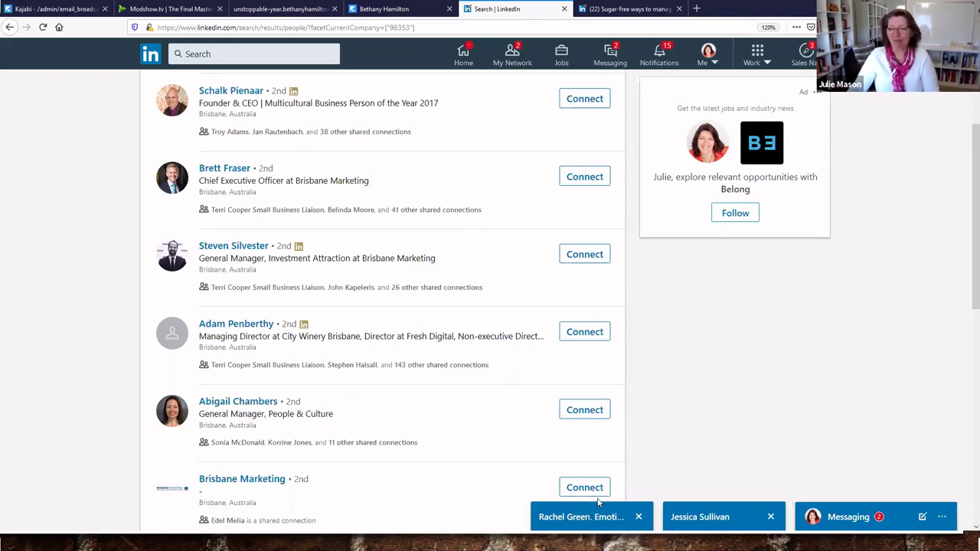
Go to the home feed, view the options offered for creating a post, and close the empty post
click(462, 51)
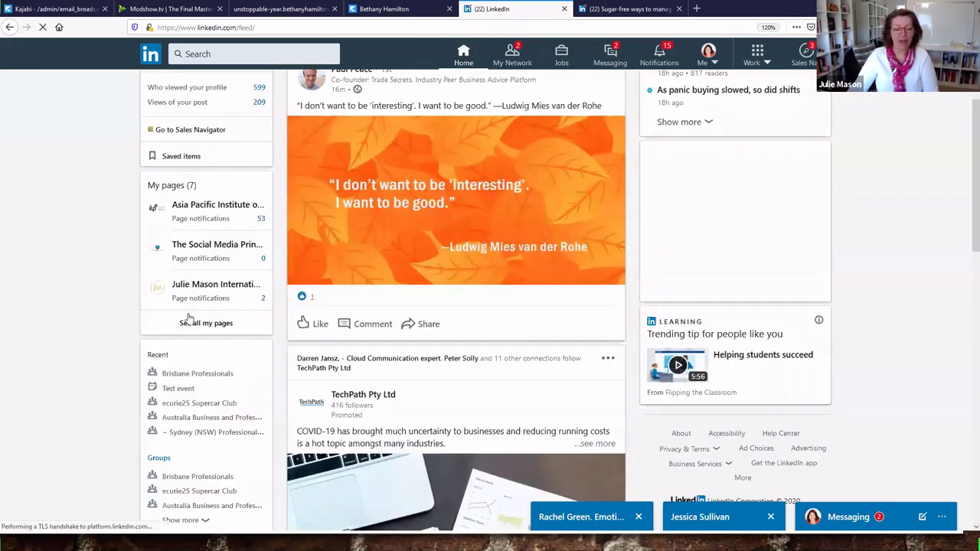
scroll(367, 241, up, 2)
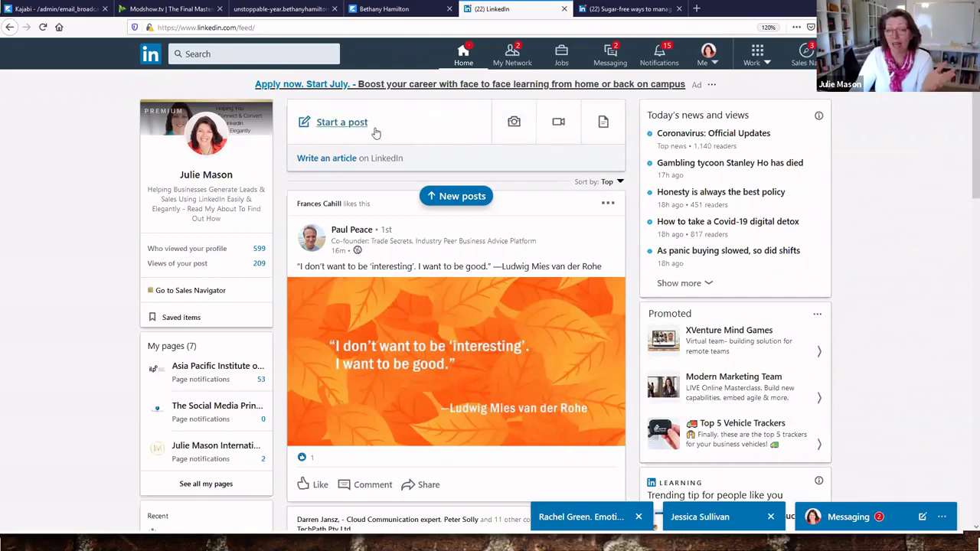
click(346, 126)
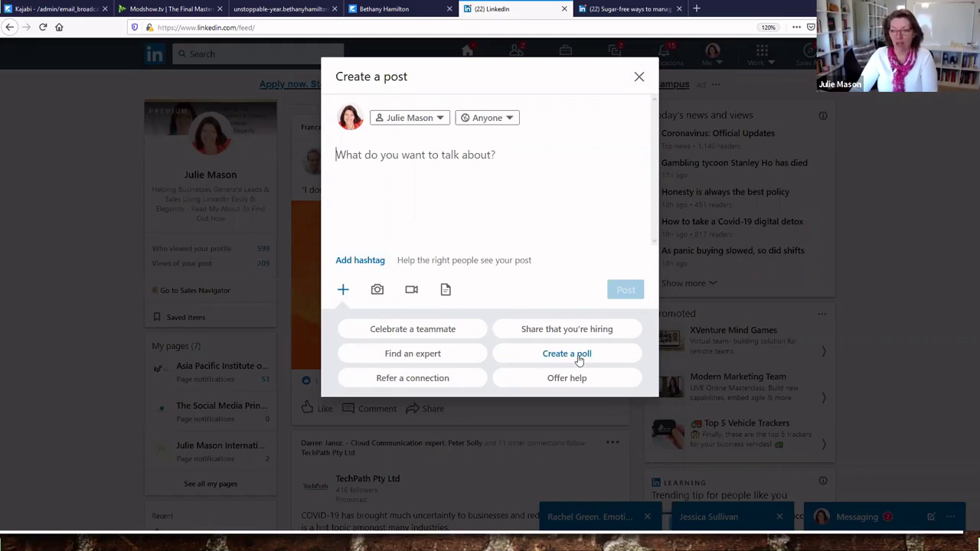
click(640, 79)
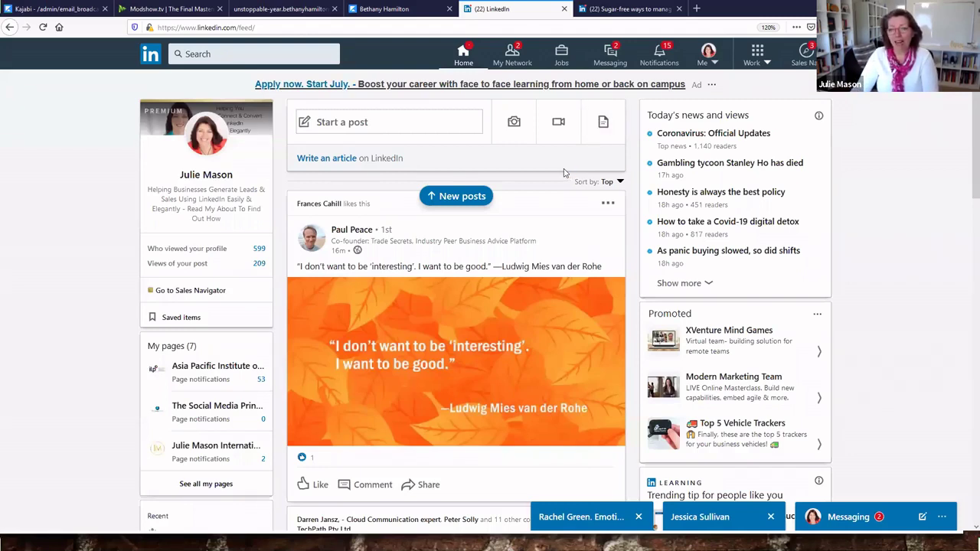
Start a new post and tag the connection who is CEO & Founder of the Asia Pacific Institute
click(368, 131)
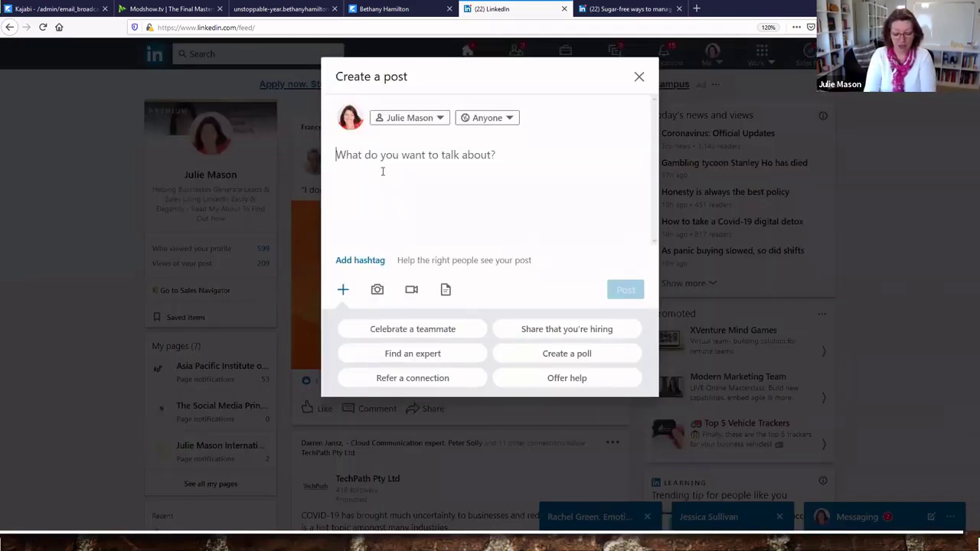
text(@)
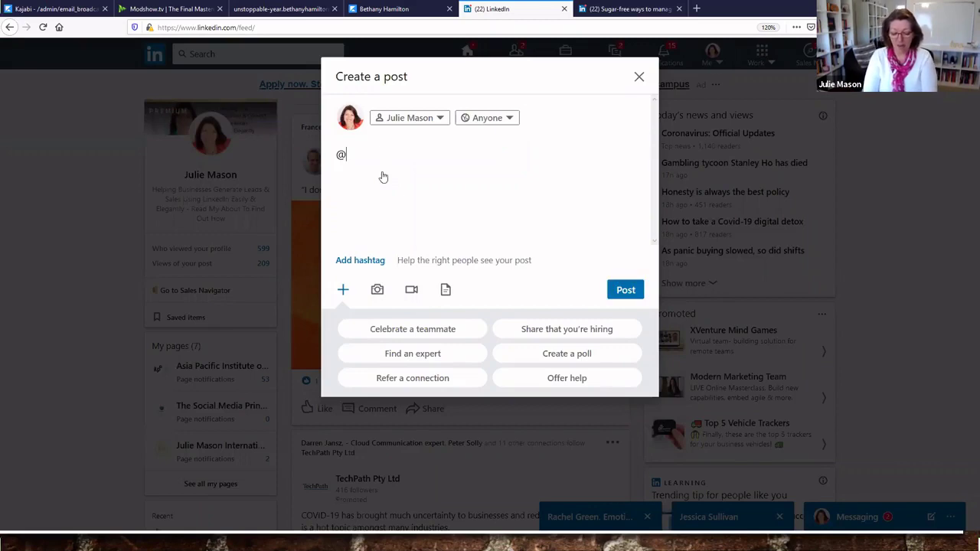
text(kerry)
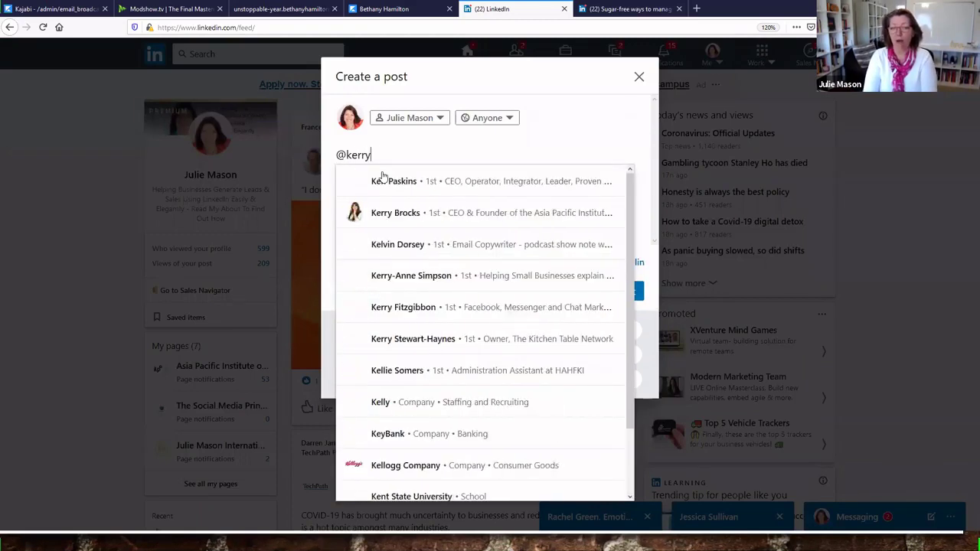
click(396, 215)
Write "thanks so much for generously allowing me to present today" after the tag, and try to close the post without publishing it
text(t)
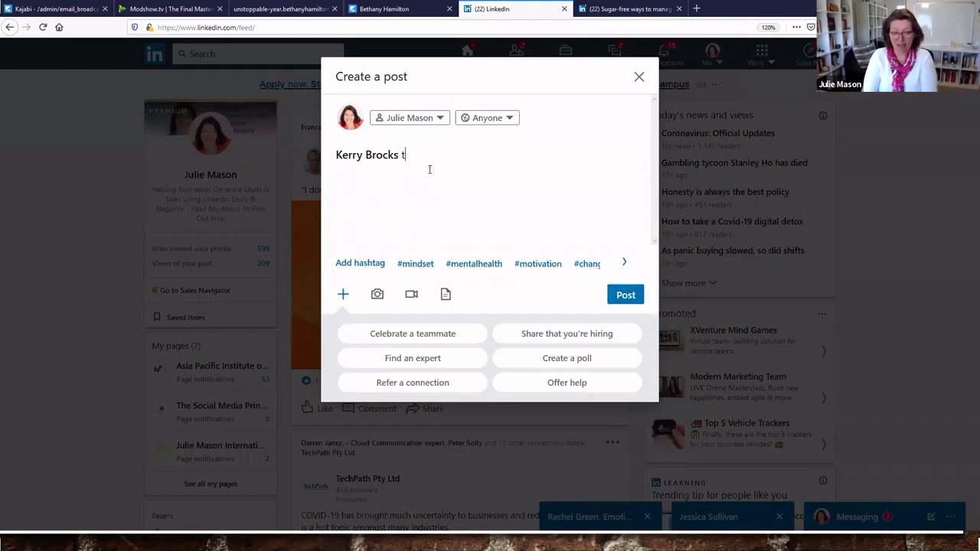
text(hanks so mu)
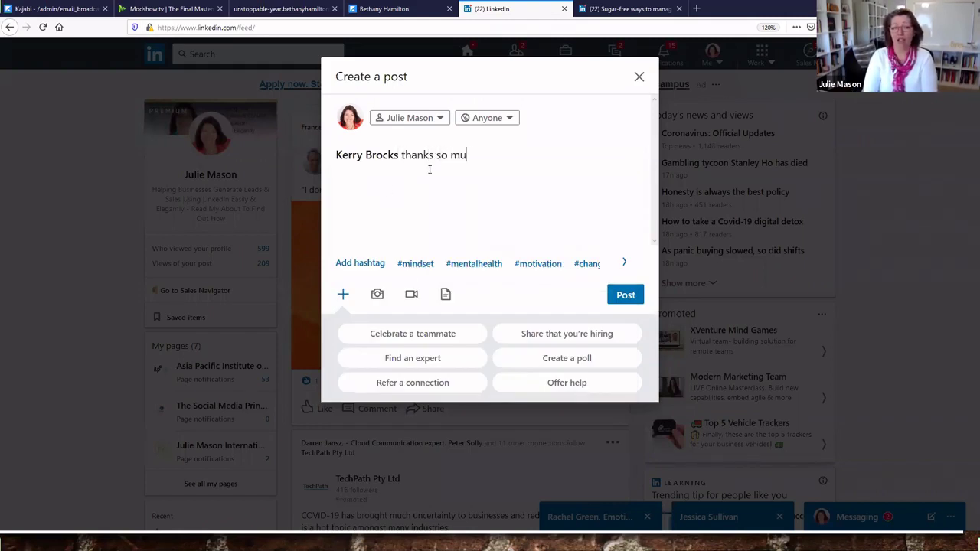
text(ch for generou)
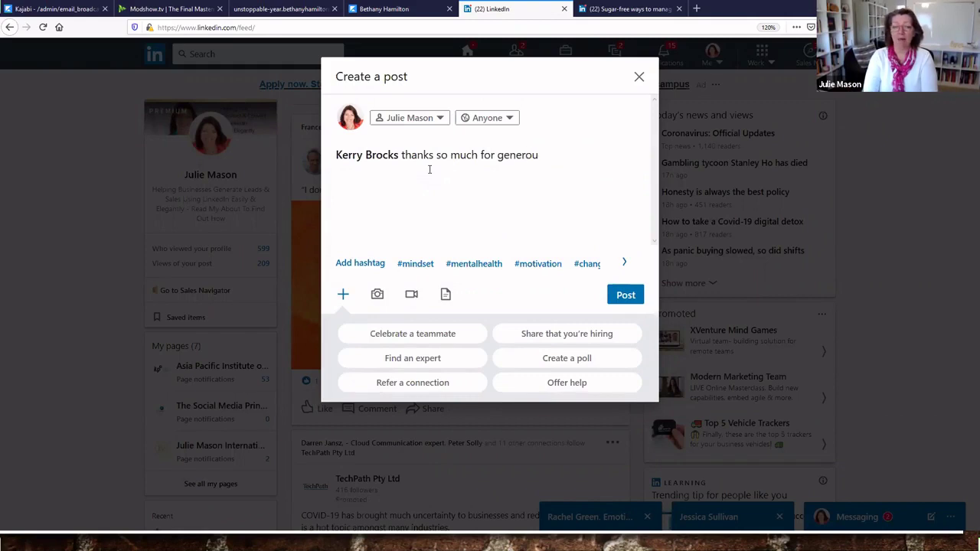
text(sly allowing m)
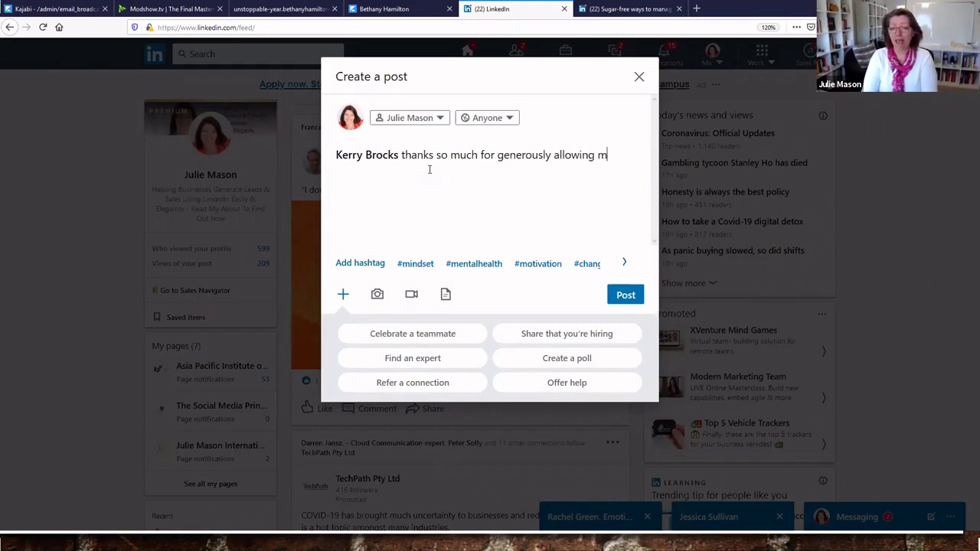
text(e to presne)
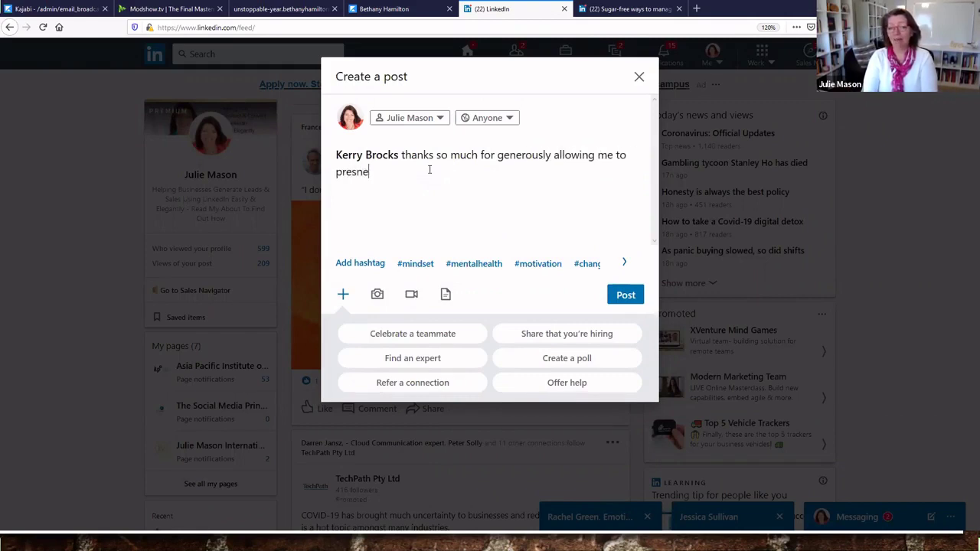
text(t)
key(BackSpace)
key(BackSpace)
key(BackSpace)
text(ent today)
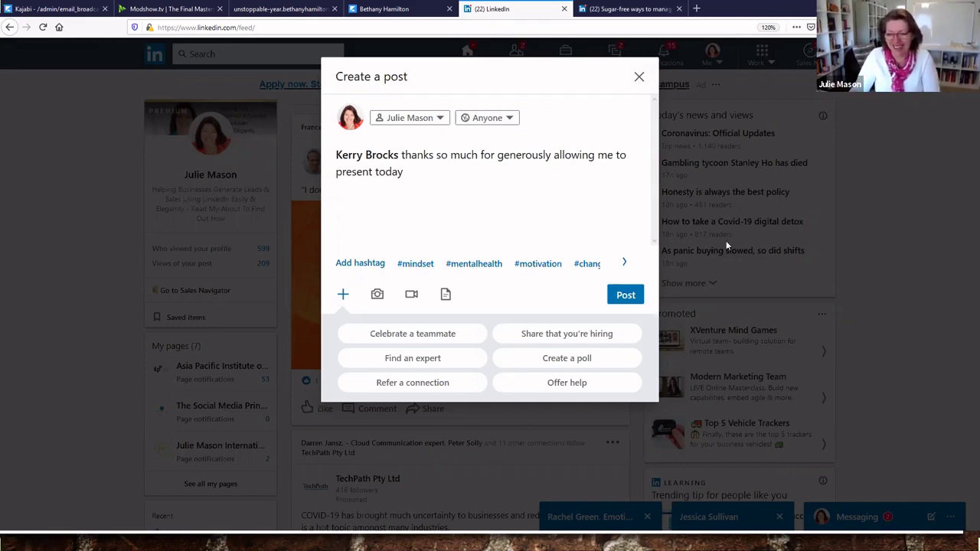
click(639, 80)
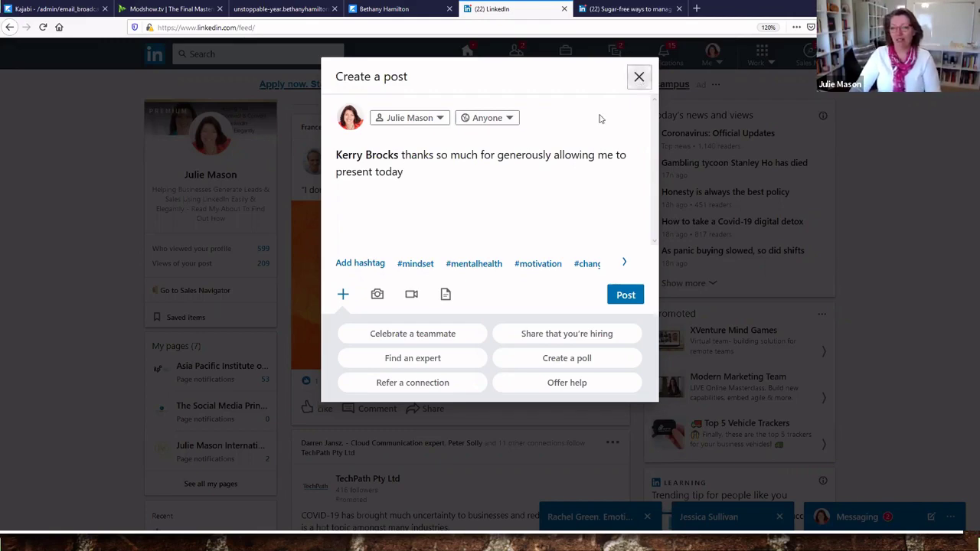
Discard the unpublished post and start writing a new LinkedIn article
click(569, 258)
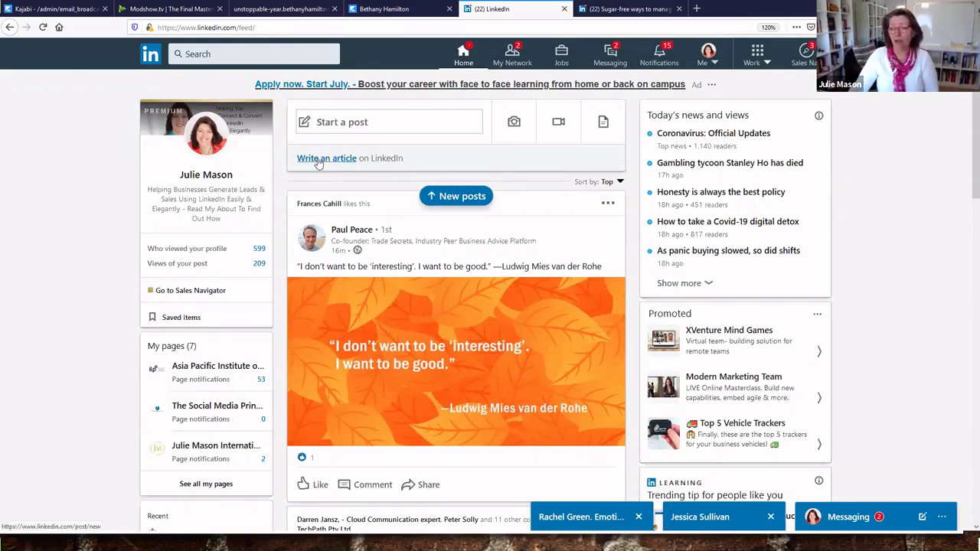
click(319, 159)
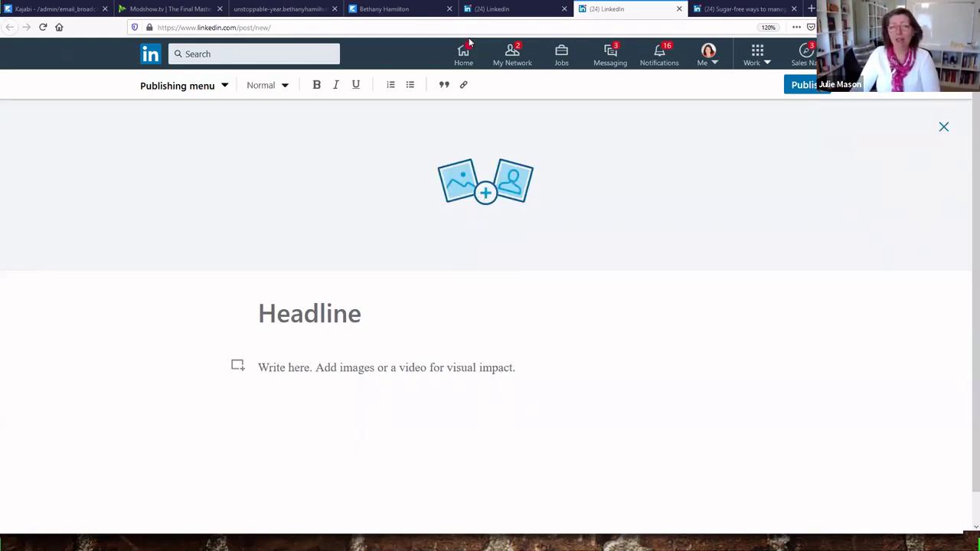
Return to the home feed, open your own profile, and filter its full activity list to show only articles
click(493, 10)
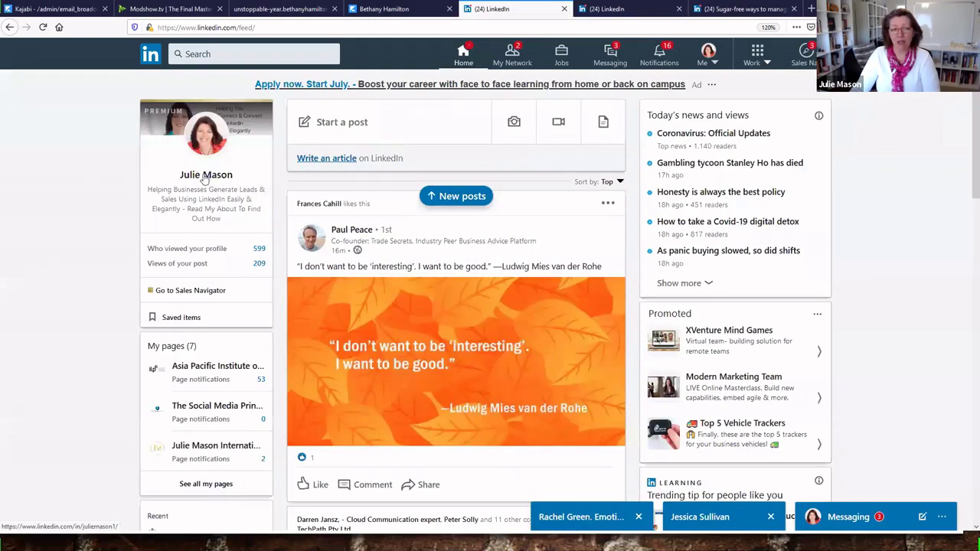
click(200, 220)
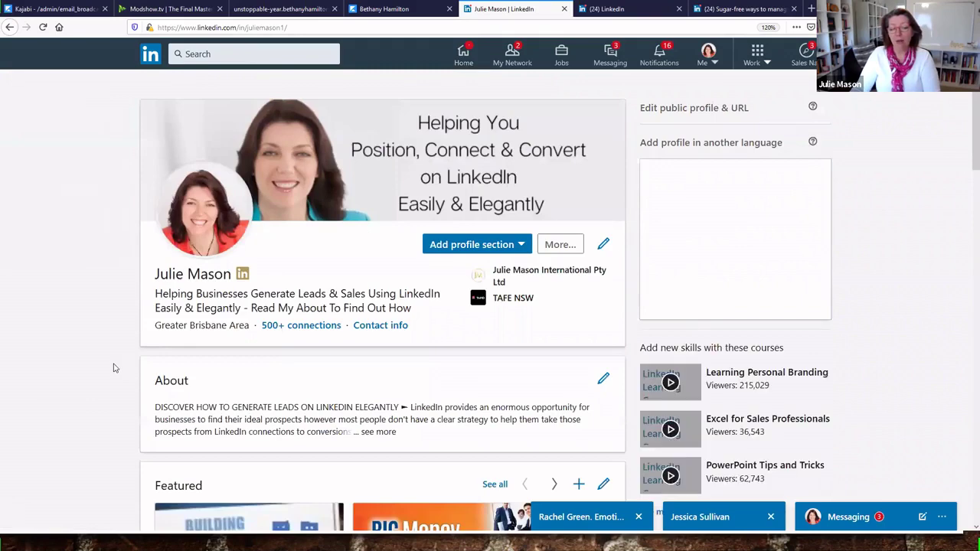
scroll(114, 367, down, 8)
scroll(114, 368, down, 2)
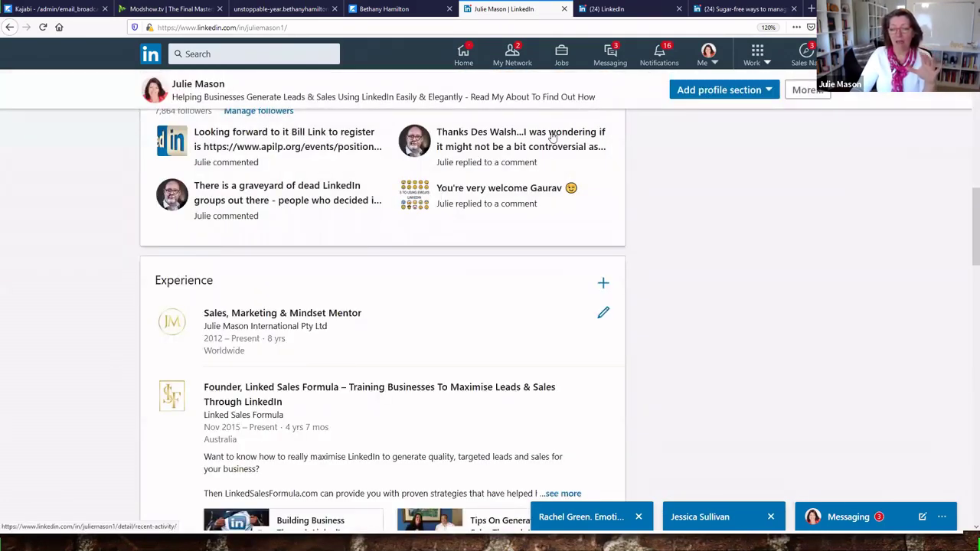
scroll(705, 192, down, 1)
scroll(700, 186, up, 3)
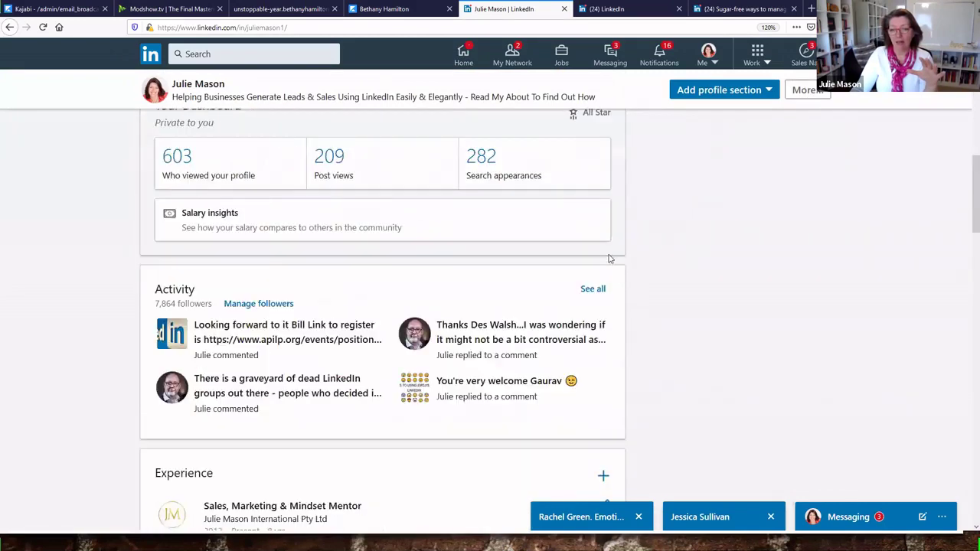
click(589, 289)
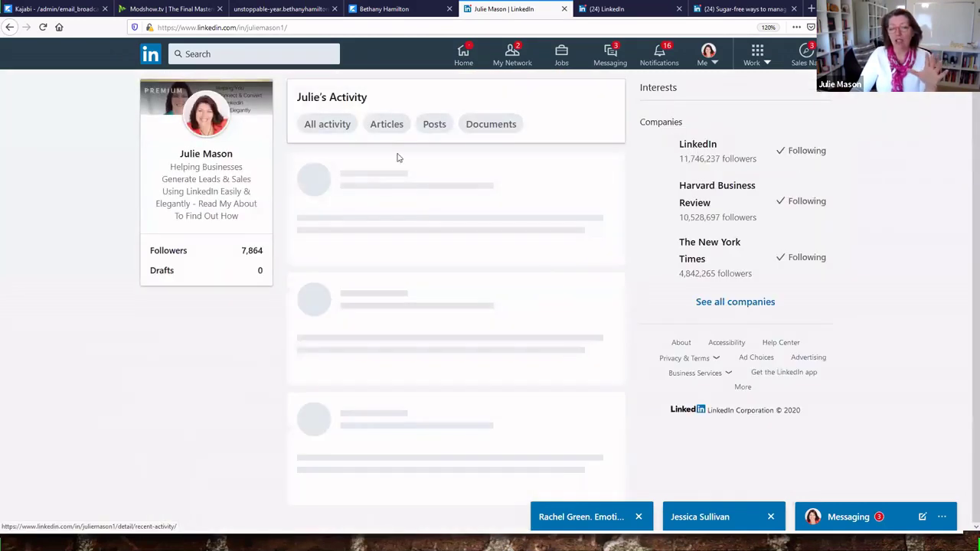
click(387, 124)
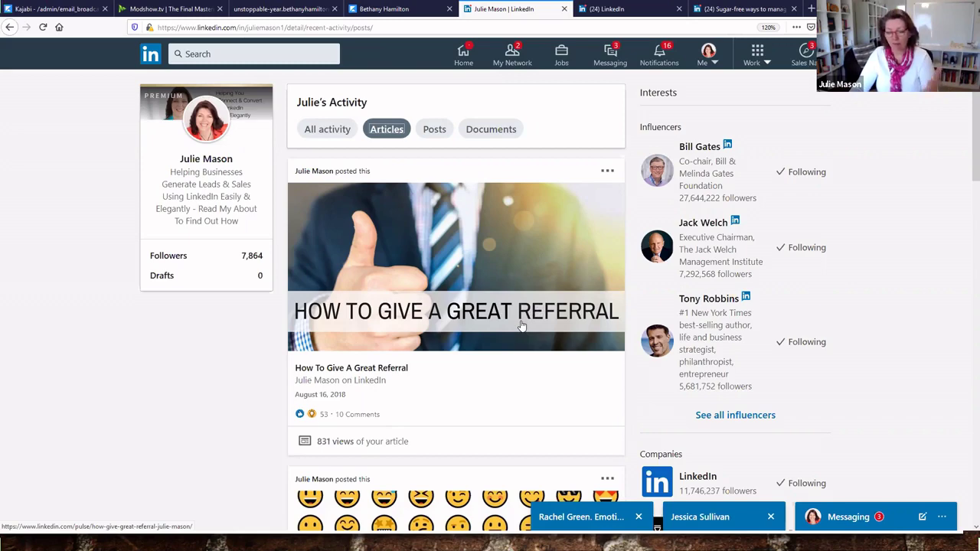
Look through the published articles, examining their header images, titles, dates and view figures
scroll(520, 325, down, 5)
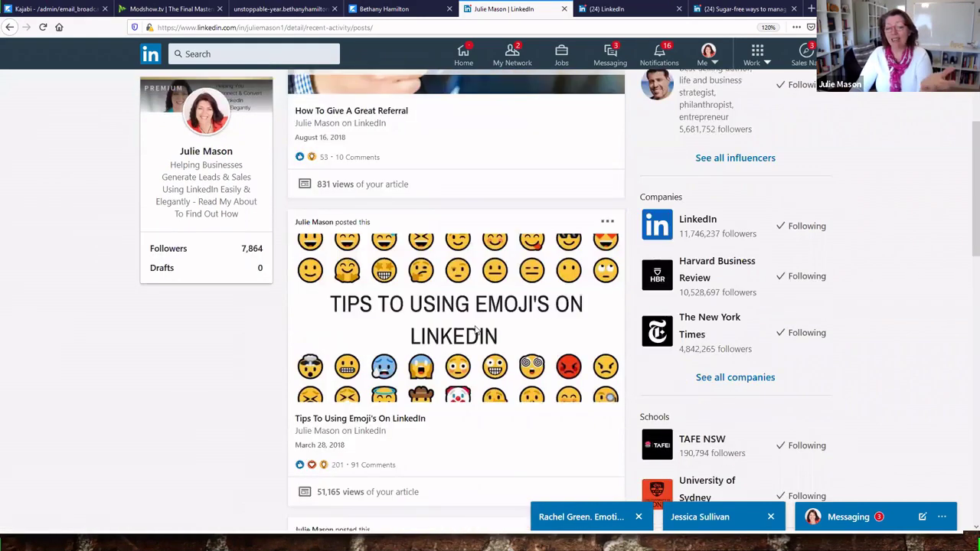
scroll(473, 334, down, 4)
scroll(470, 337, down, 2)
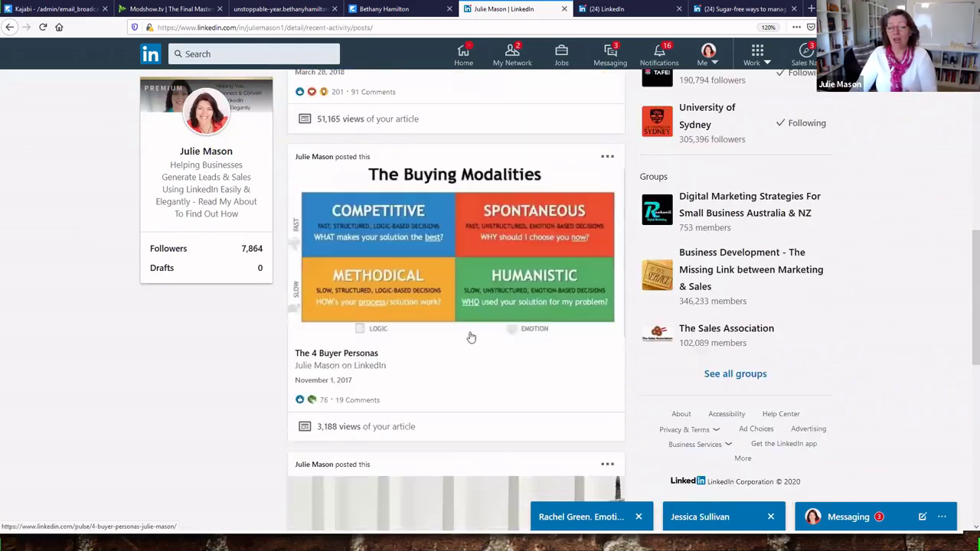
scroll(470, 337, down, 3)
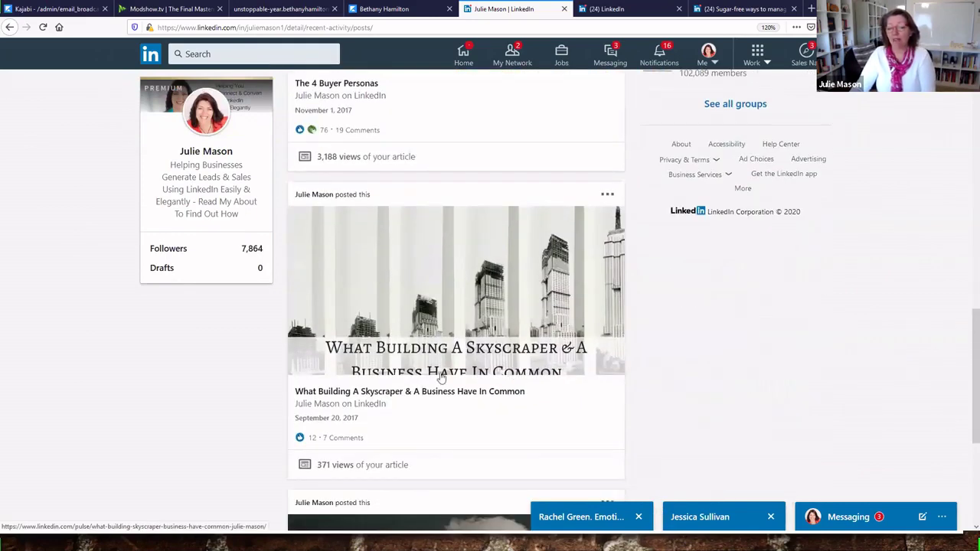
scroll(536, 375, down, 4)
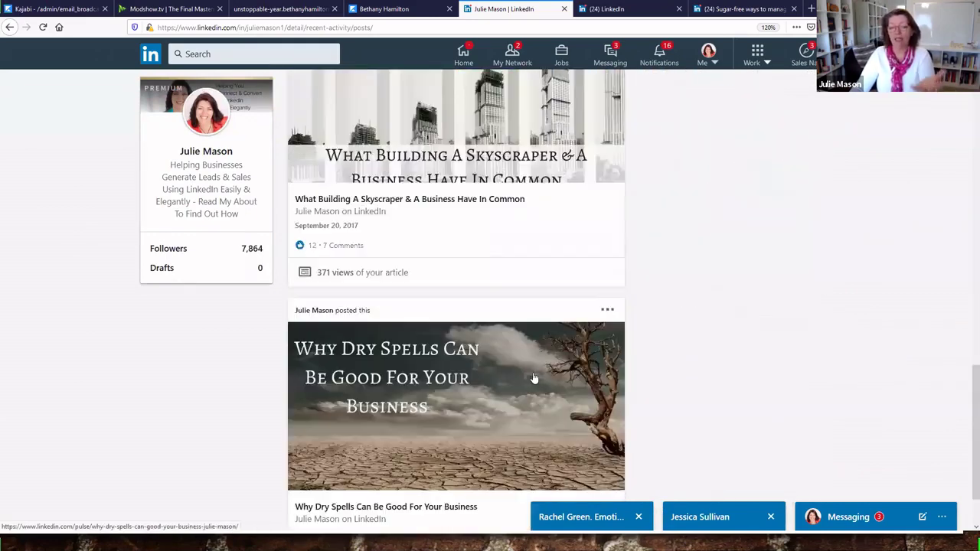
scroll(456, 373, down, 2)
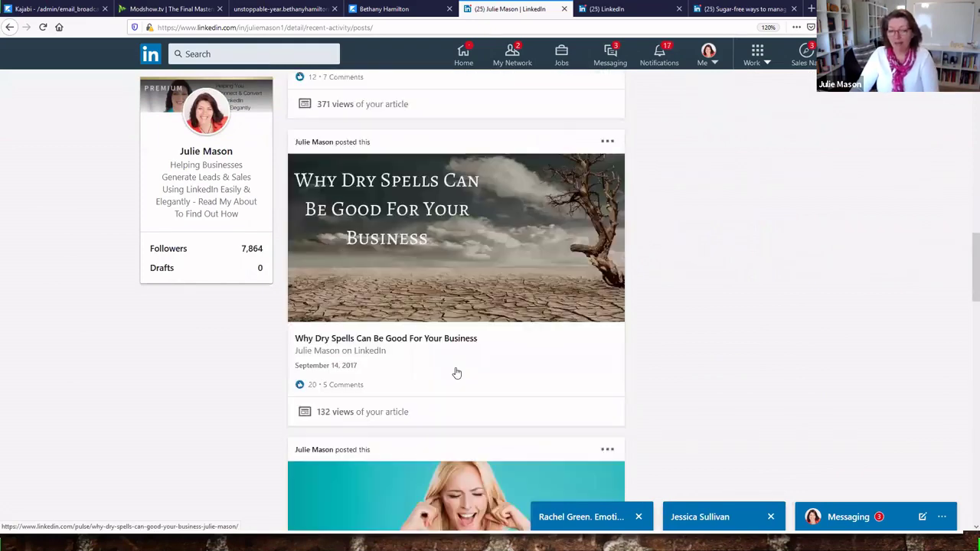
scroll(456, 373, down, 4)
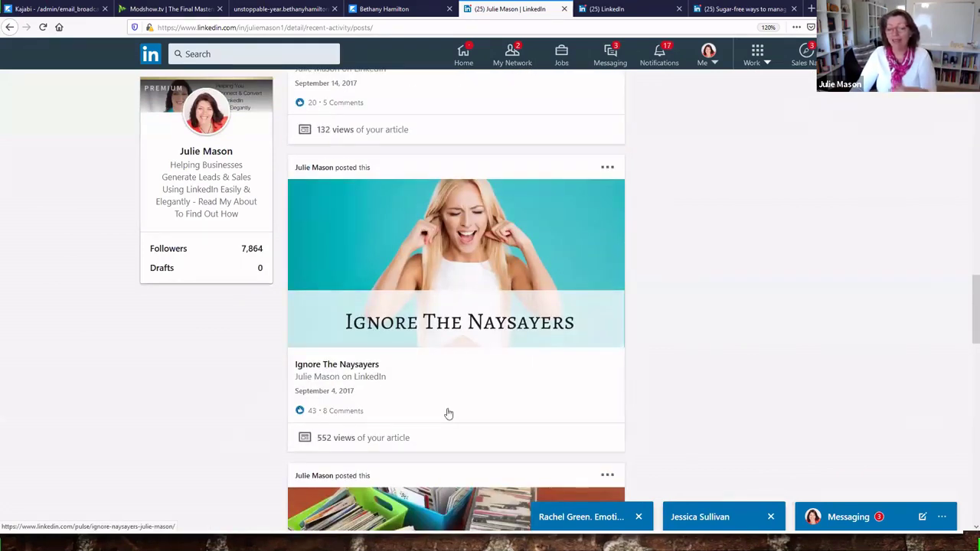
scroll(449, 413, down, 2)
scroll(459, 398, down, 1)
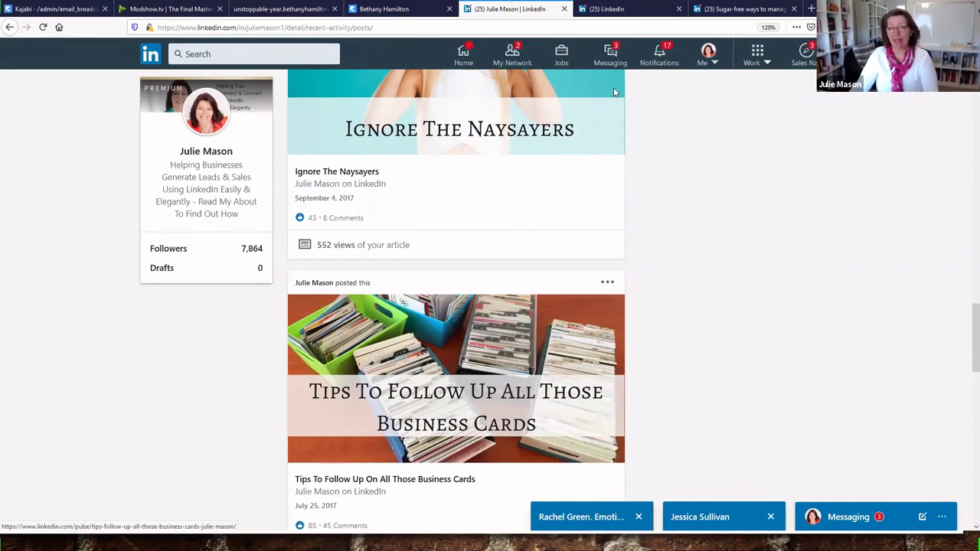
Return to the blank article and write "lkjalfjlakjdf" as a Heading 1 line in its body
click(613, 8)
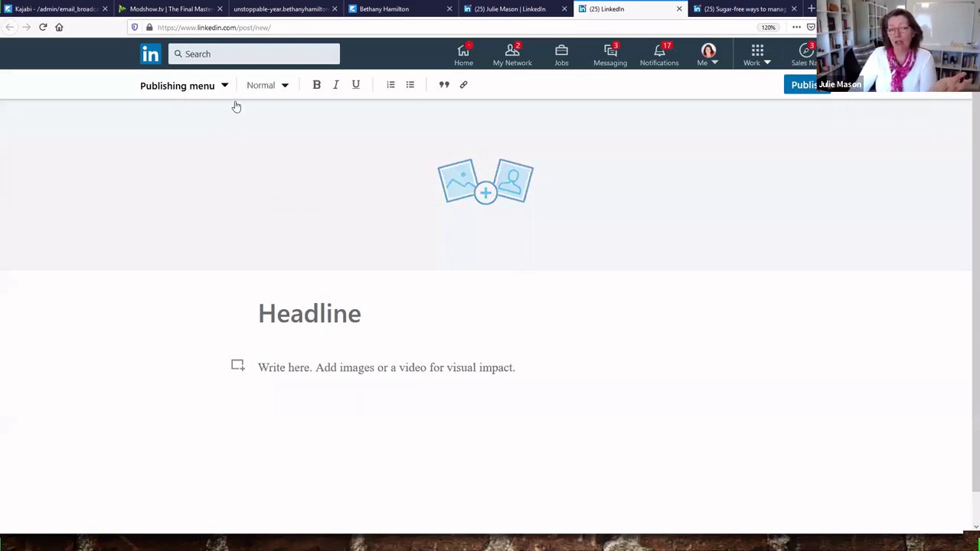
click(284, 86)
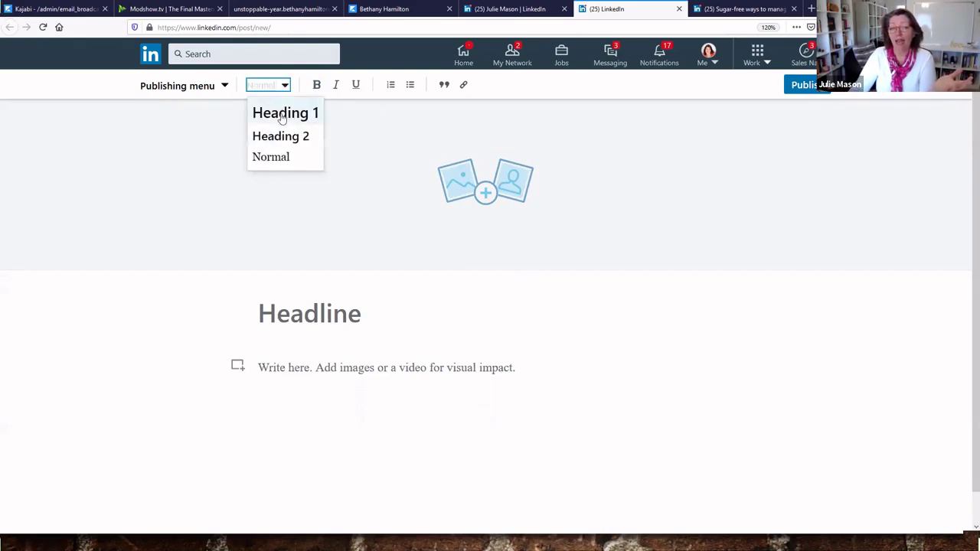
click(286, 113)
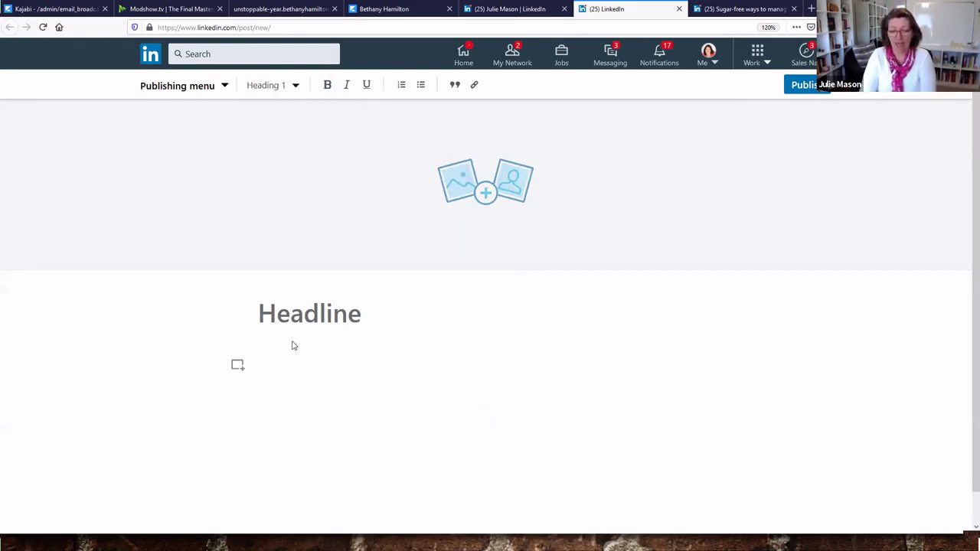
text(lkjalfjlakjdf)
key(Return)
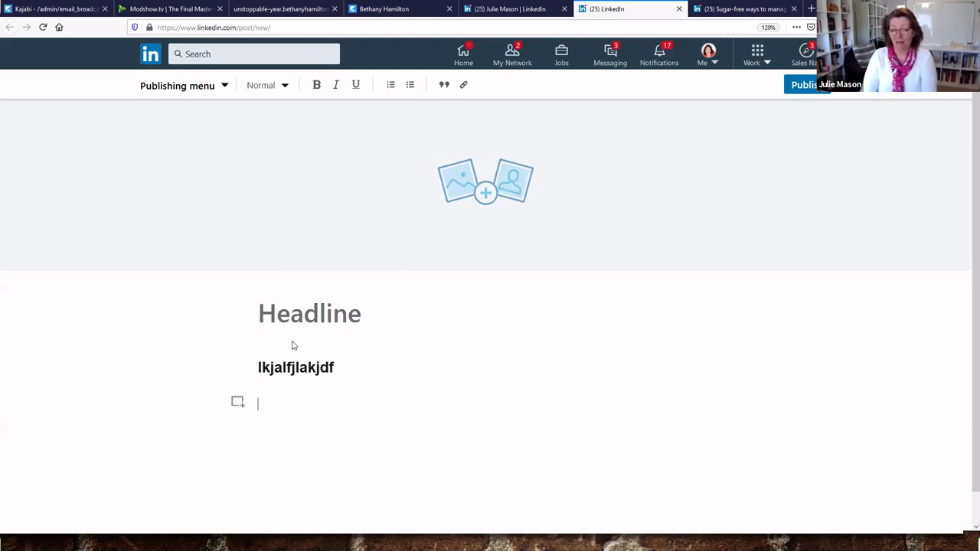
Change the sample heading line to Normal style and show the media types that can be inserted above it
key(BackSpace)
key(shift+Home)
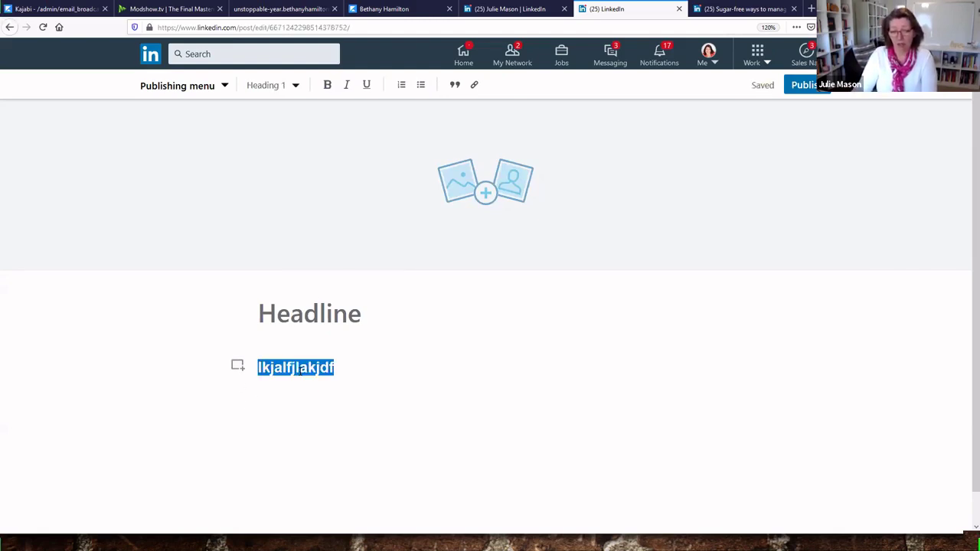
click(318, 91)
click(284, 85)
click(265, 159)
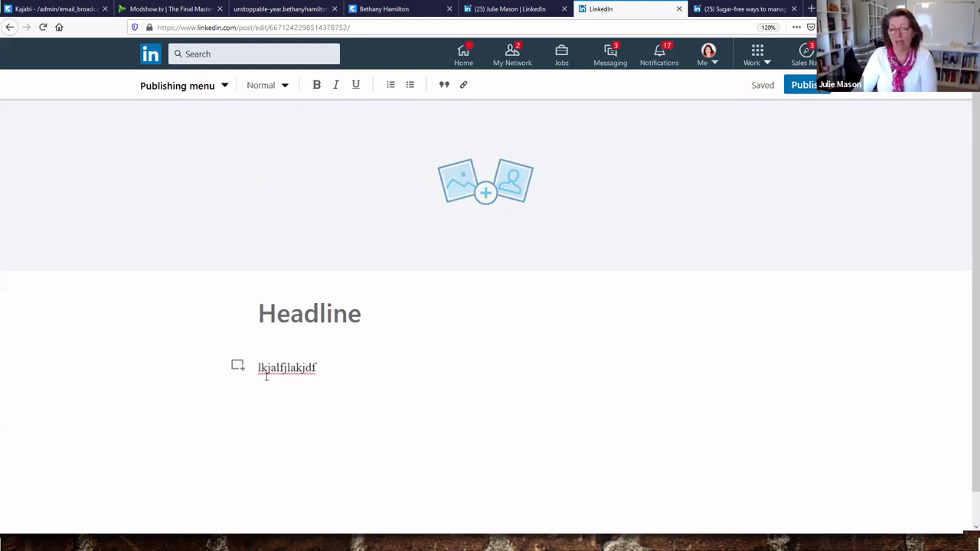
key(Return)
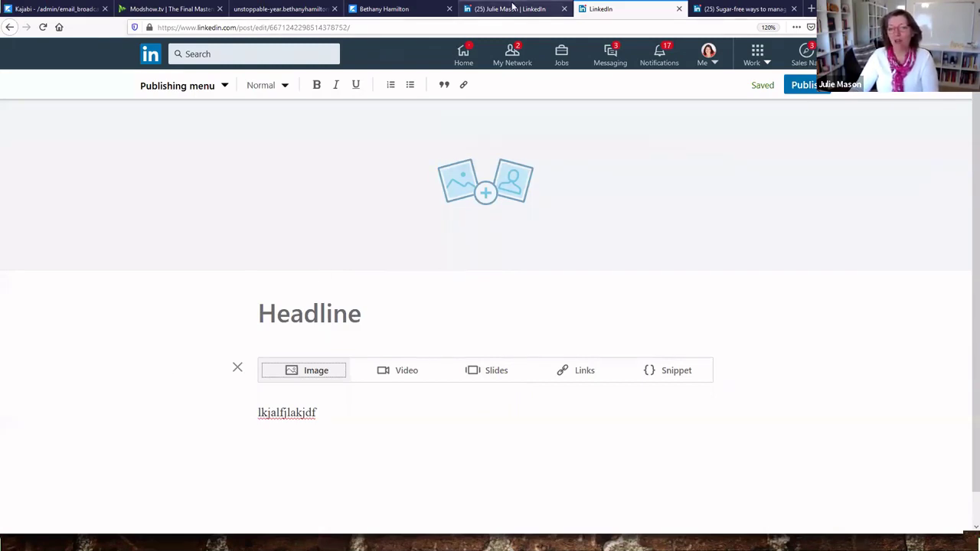
Go back to the list of published articles and open "How To Give A Great Referral"
key(ctrl+Page_Up)
scroll(433, 297, up, 8)
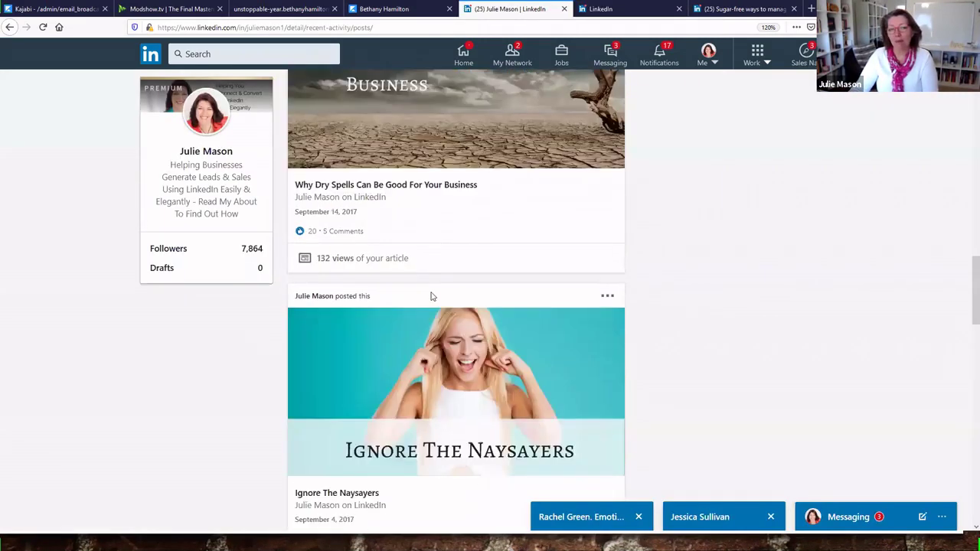
scroll(431, 296, up, 10)
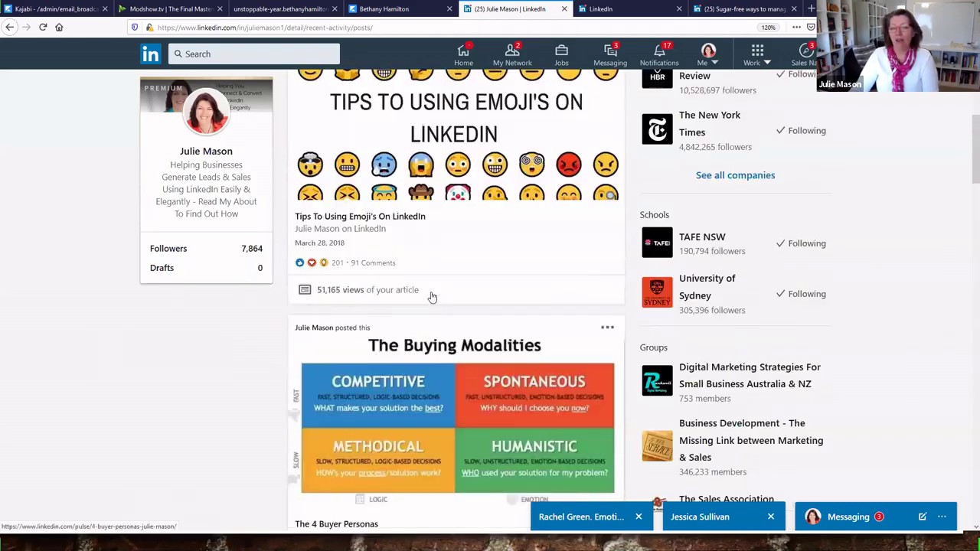
scroll(376, 266, up, 5)
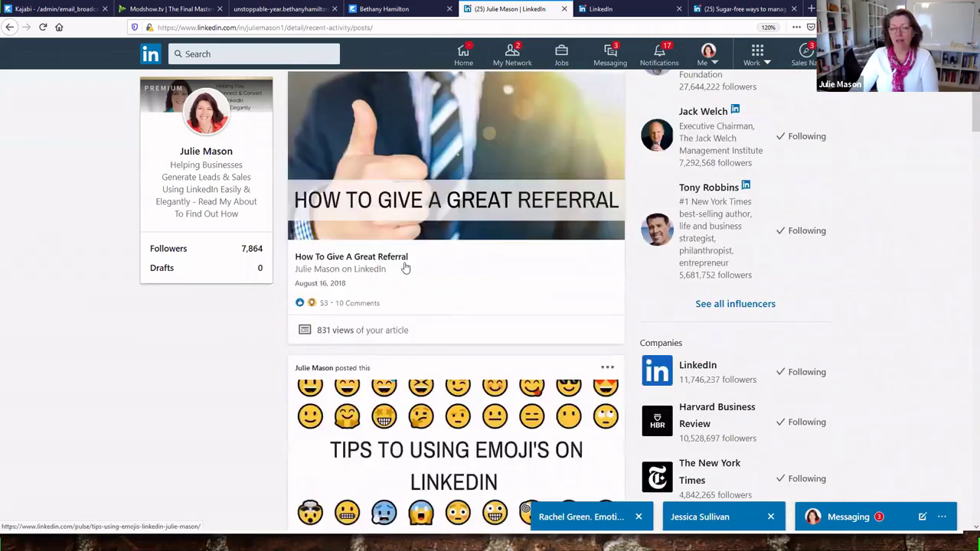
click(425, 256)
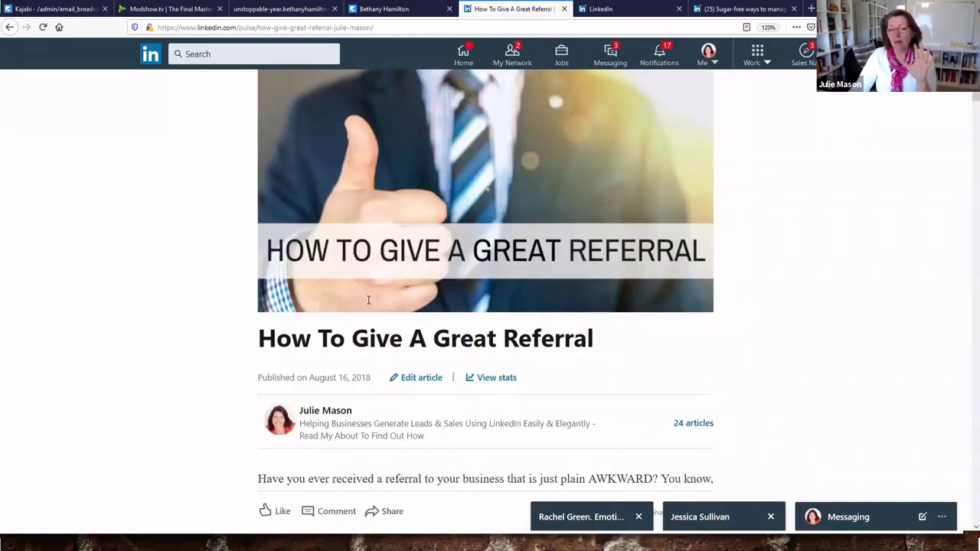
Read the article down to its examples of bad referrals, highlighting the title and the word "YOU" along the way
drag(277, 343, 603, 352)
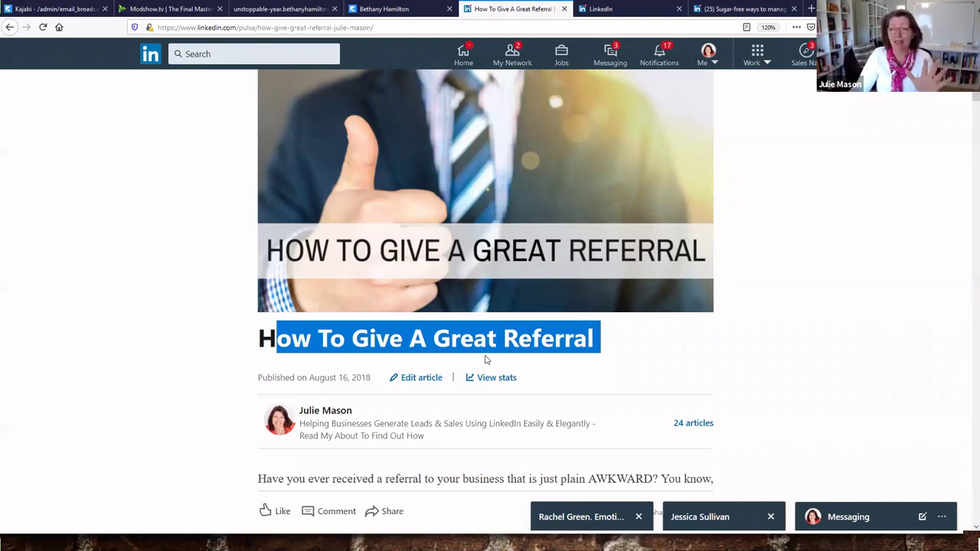
scroll(424, 413, down, 1)
scroll(423, 413, down, 3)
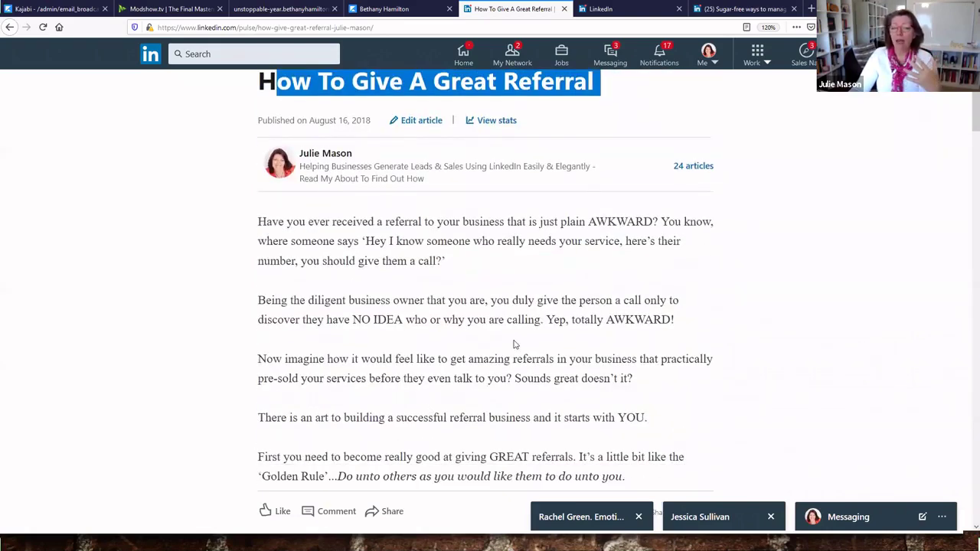
scroll(515, 345, down, 3)
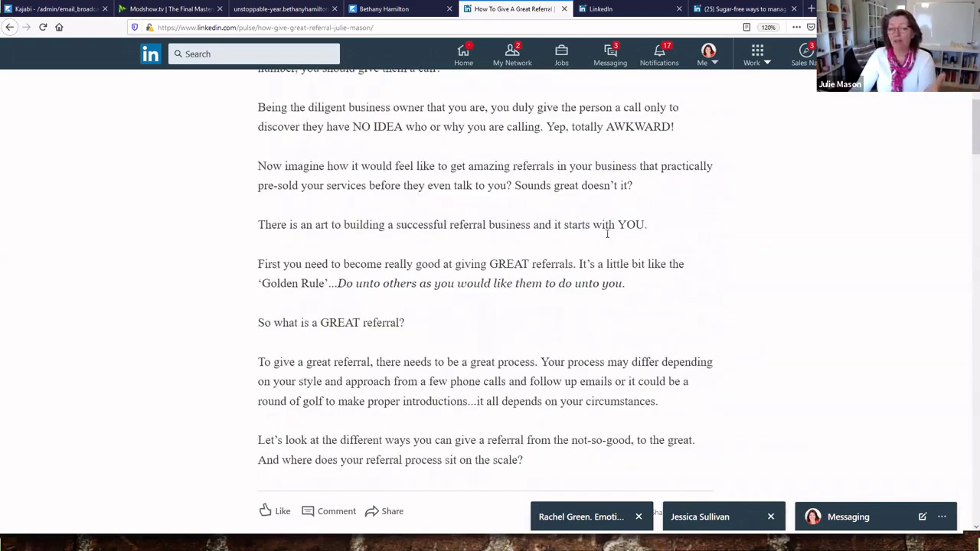
drag(619, 223, 652, 228)
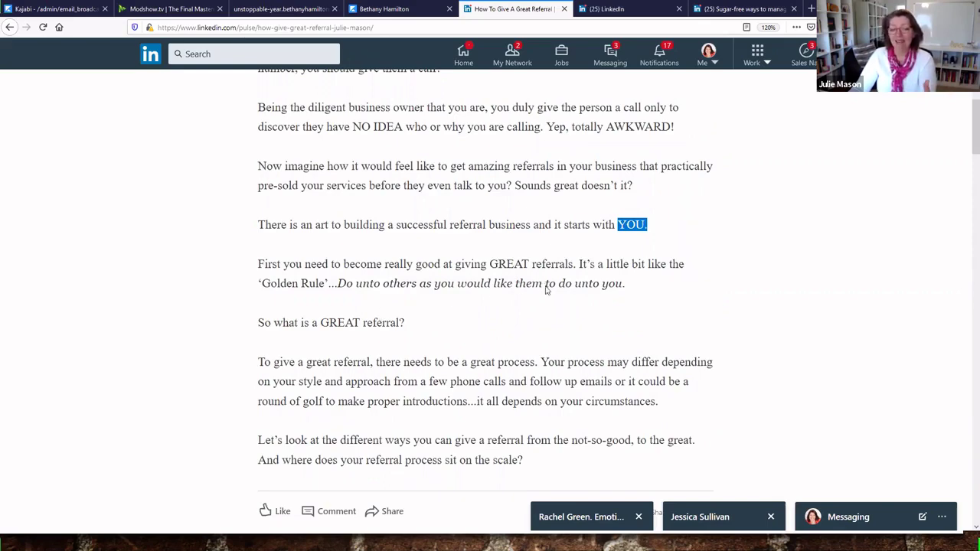
scroll(546, 290, down, 3)
scroll(282, 304, down, 1)
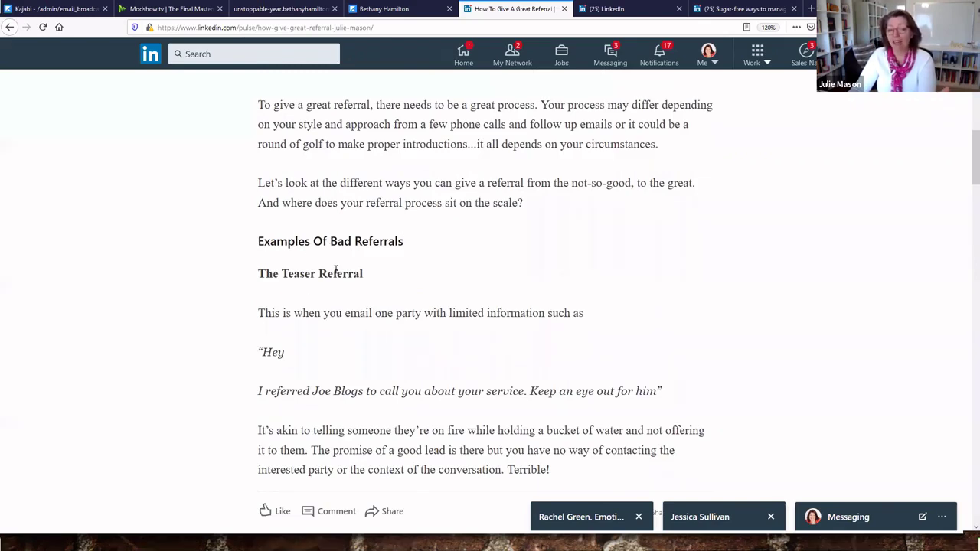
scroll(339, 283, down, 2)
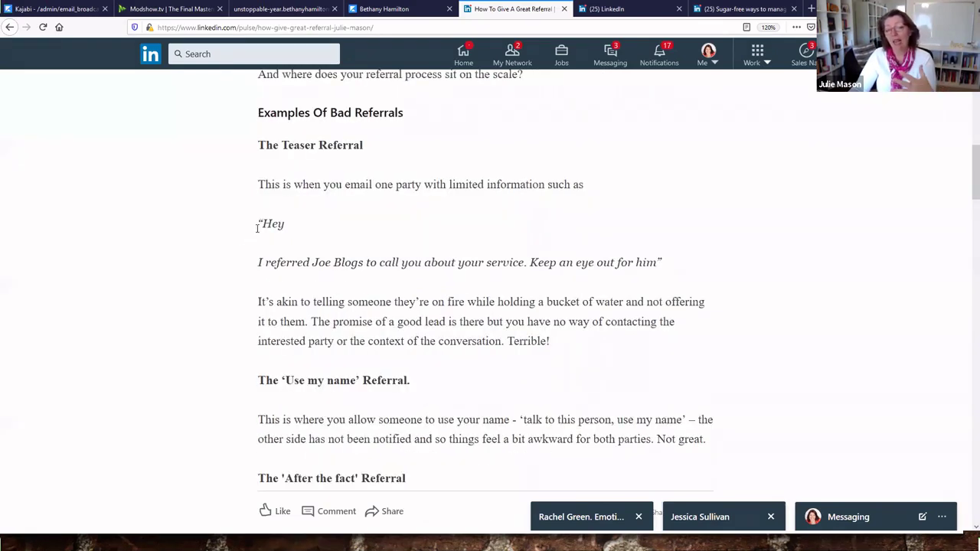